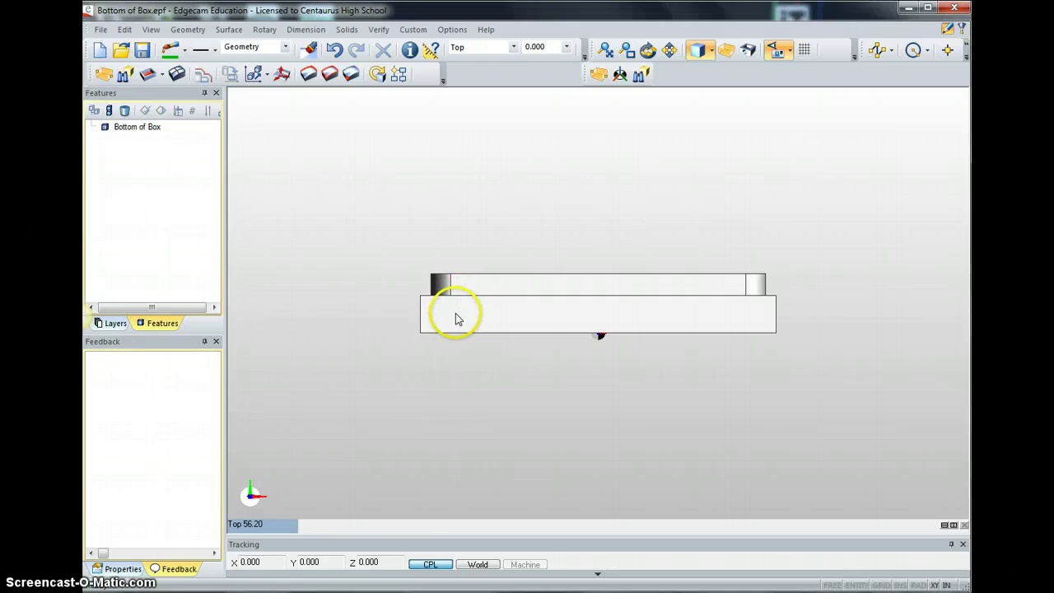
Step: Add automatic stock enclosing the Bottom of Box part
{"action": "middle_click_drag", "start_coordinate": [452, 315], "coordinate": [791, 306]}
{"action": "left_click_drag", "start_coordinate": [640, 337], "coordinate": [694, 353]}
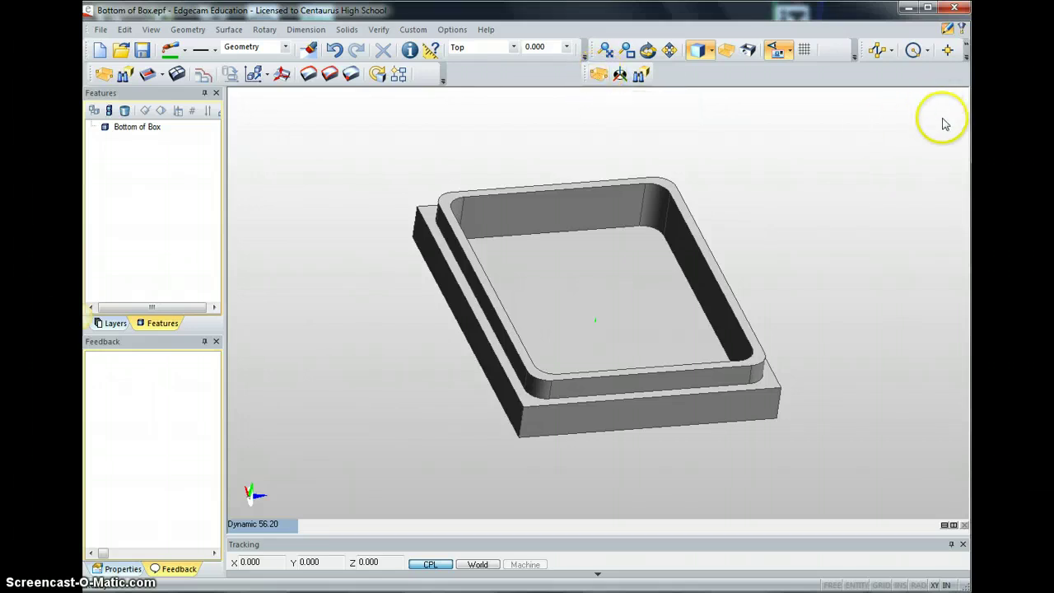
{"action": "left_click", "coordinate": [600, 74]}
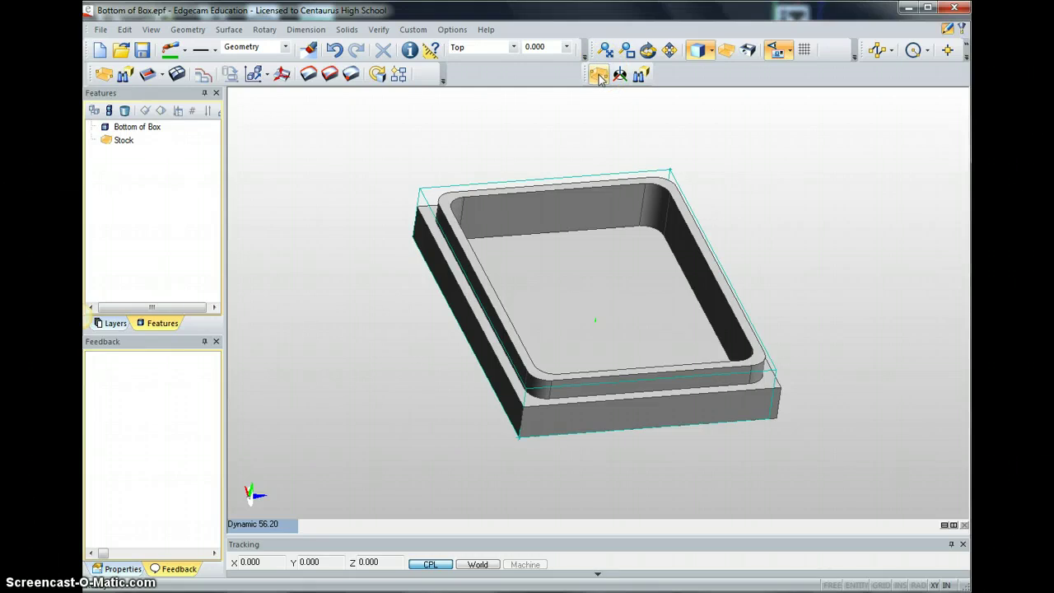
Step: Create another box-shaped stock with Automatic Stock enabled
{"action": "left_click", "coordinate": [103, 74]}
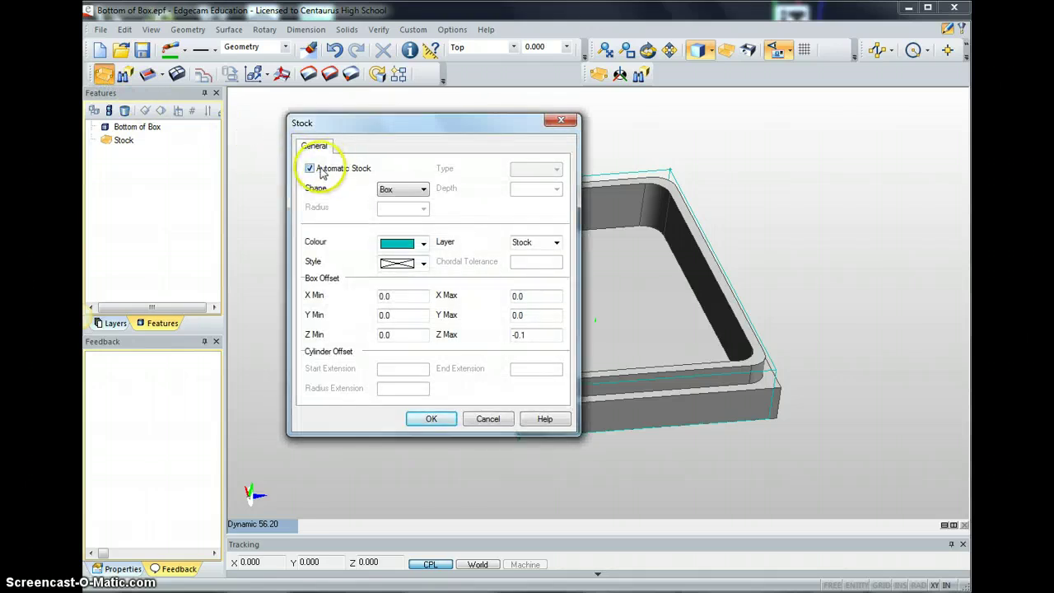
{"action": "left_click", "coordinate": [309, 169]}
{"action": "left_click", "coordinate": [309, 169]}
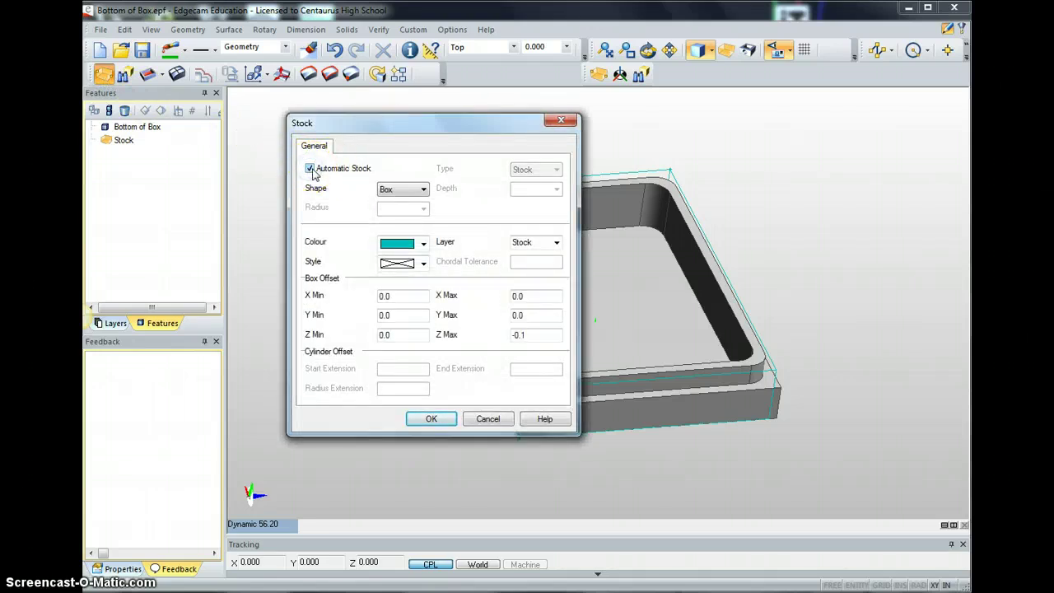
{"action": "left_click", "coordinate": [431, 419]}
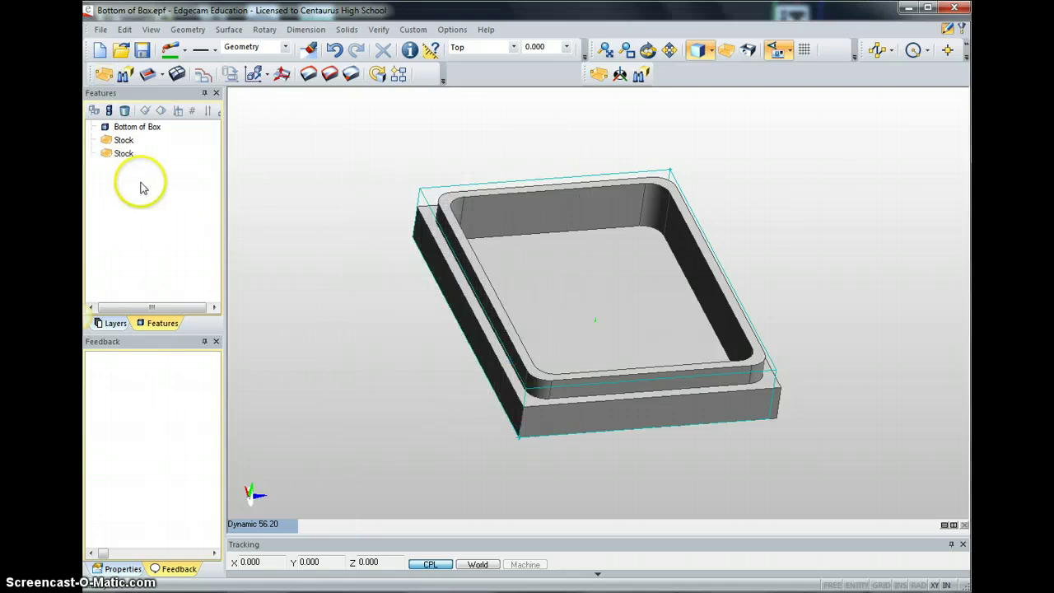
Step: Delete the duplicate Stock entry, keeping a single stock for the part
{"action": "left_click", "coordinate": [114, 156]}
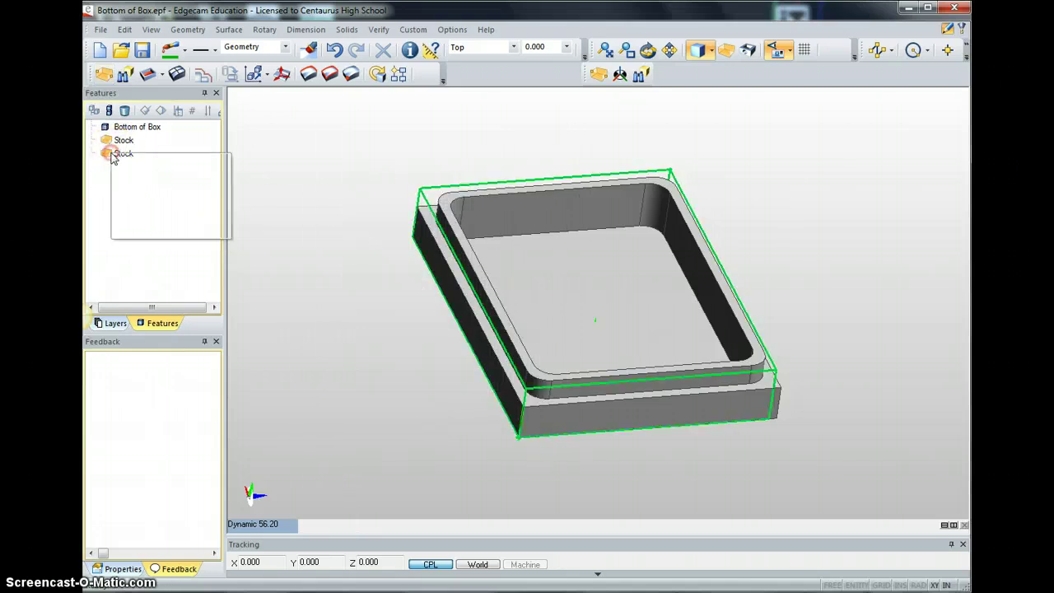
{"action": "right_click", "coordinate": [115, 157]}
{"action": "left_click", "coordinate": [134, 176]}
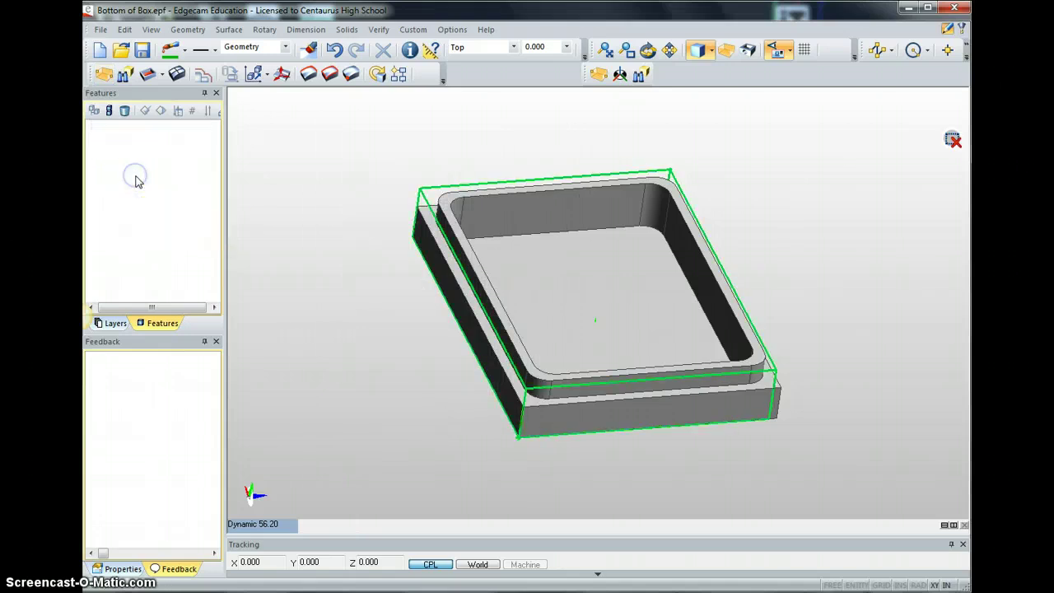
{"action": "left_click", "coordinate": [120, 141]}
{"action": "left_click", "coordinate": [319, 260]}
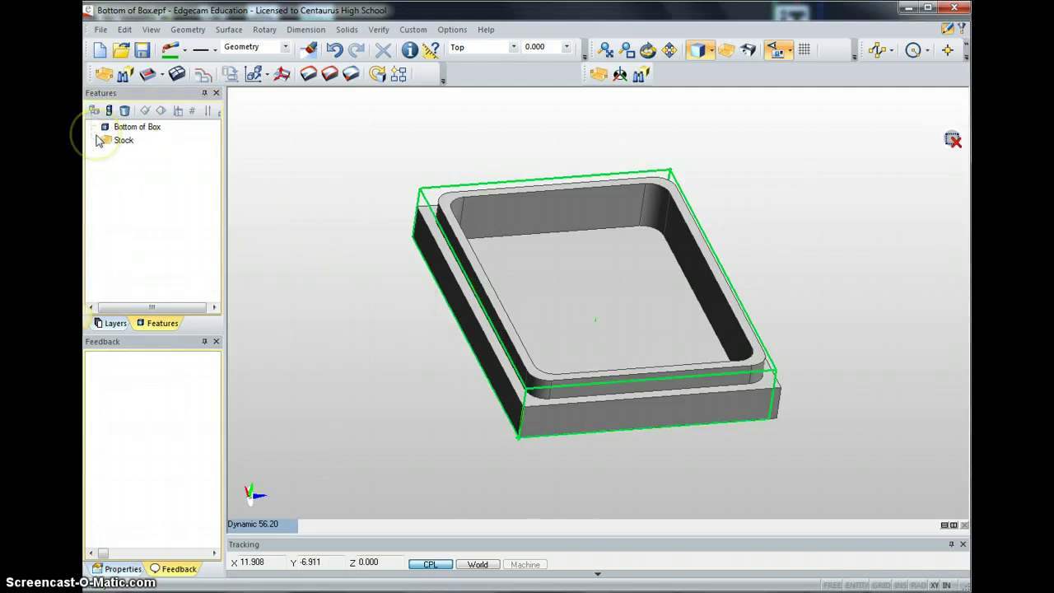
Step: Set up a new CPL named apdsty with Origin enabled and its plane defined through 3 points
{"action": "left_click", "coordinate": [193, 31]}
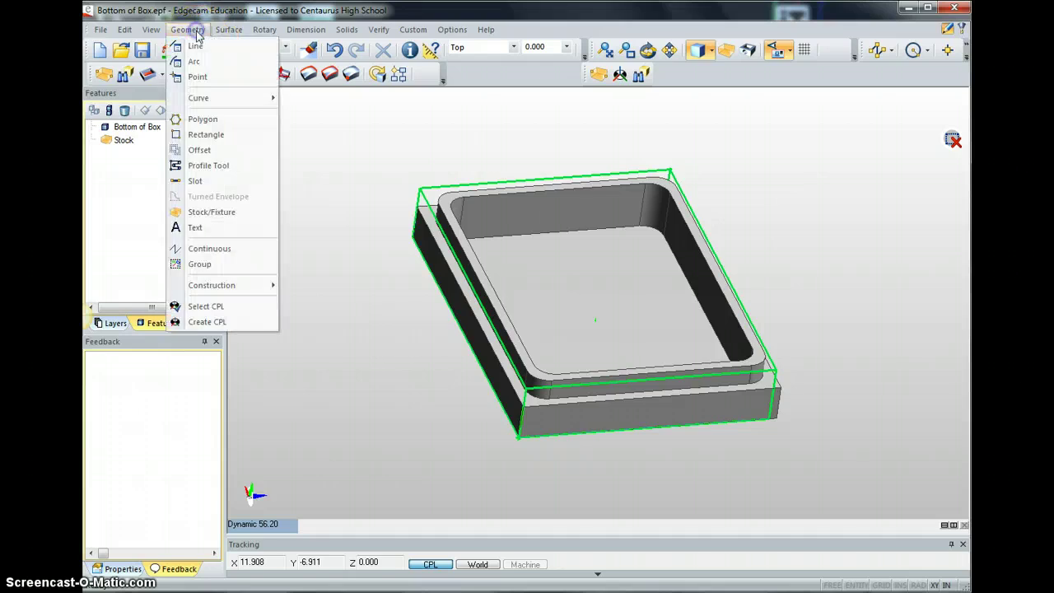
{"action": "left_click", "coordinate": [212, 322]}
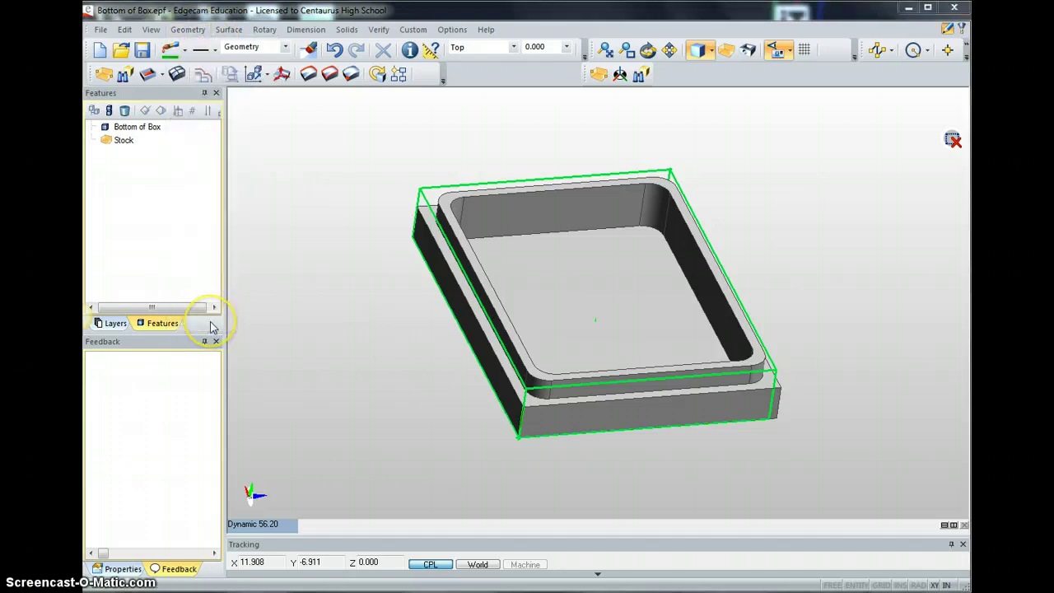
{"action": "left_click", "coordinate": [310, 169]}
{"action": "left_click", "coordinate": [368, 185]}
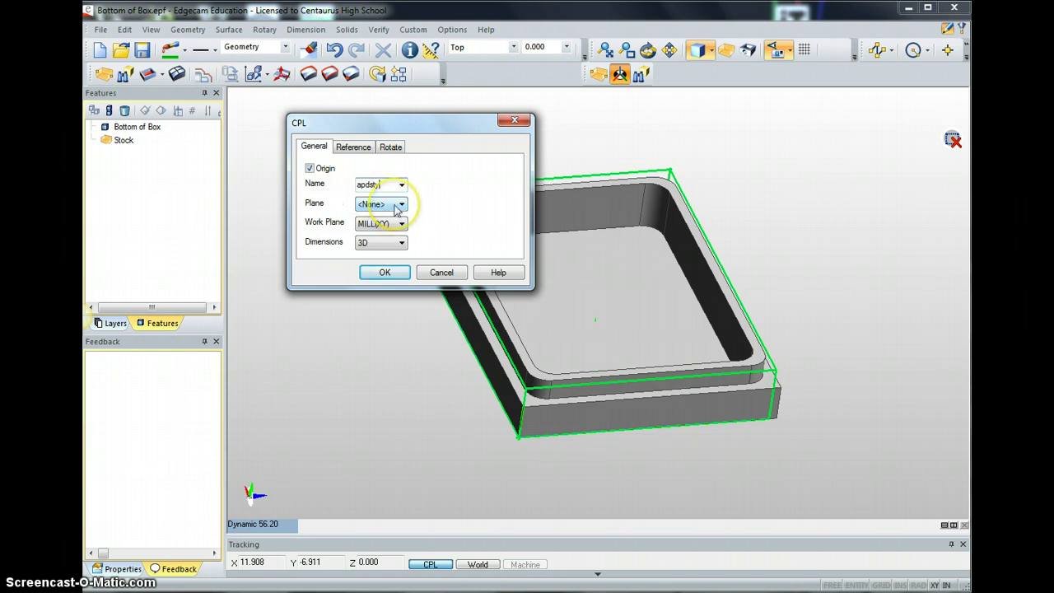
{"action": "left_click", "coordinate": [396, 205]}
{"action": "left_click", "coordinate": [393, 242]}
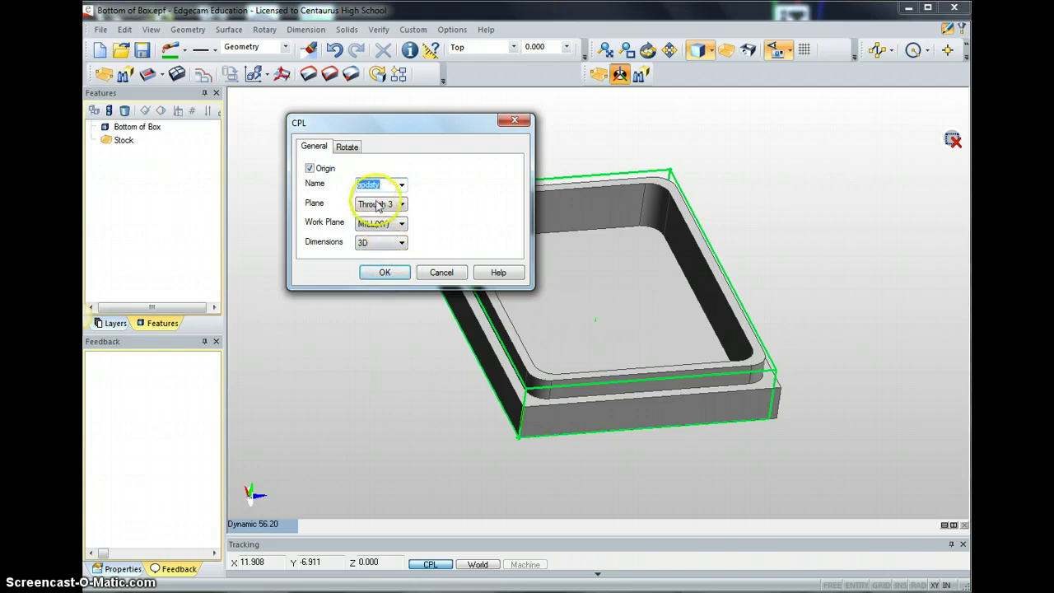
{"action": "left_click", "coordinate": [393, 279]}
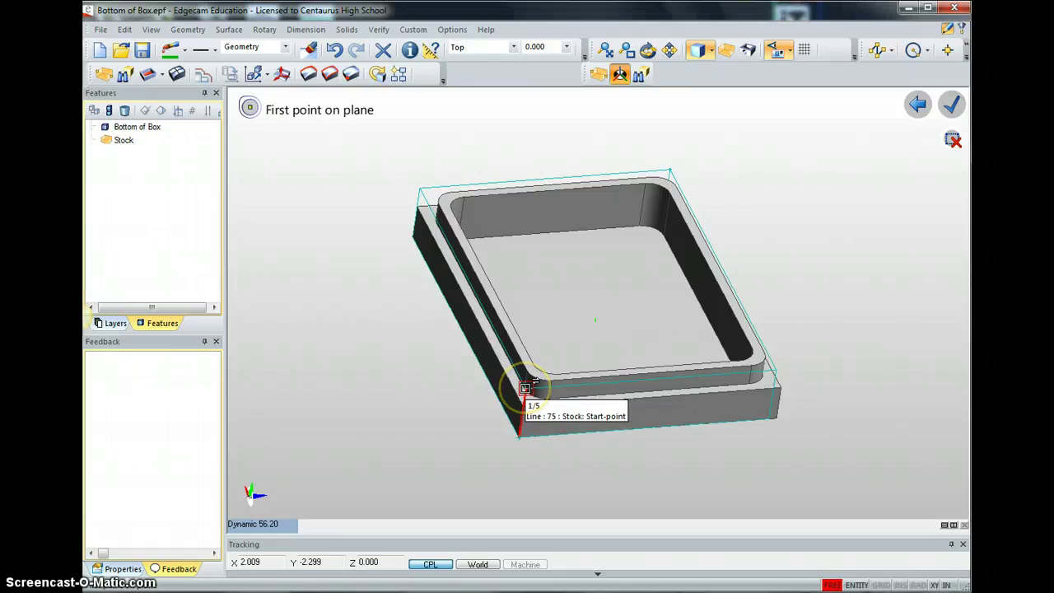
Step: Define the CPL from the stock's upper front-left, front-right and back-left corners, placing its origin at the upper front-left corner
{"action": "left_click", "coordinate": [525, 387]}
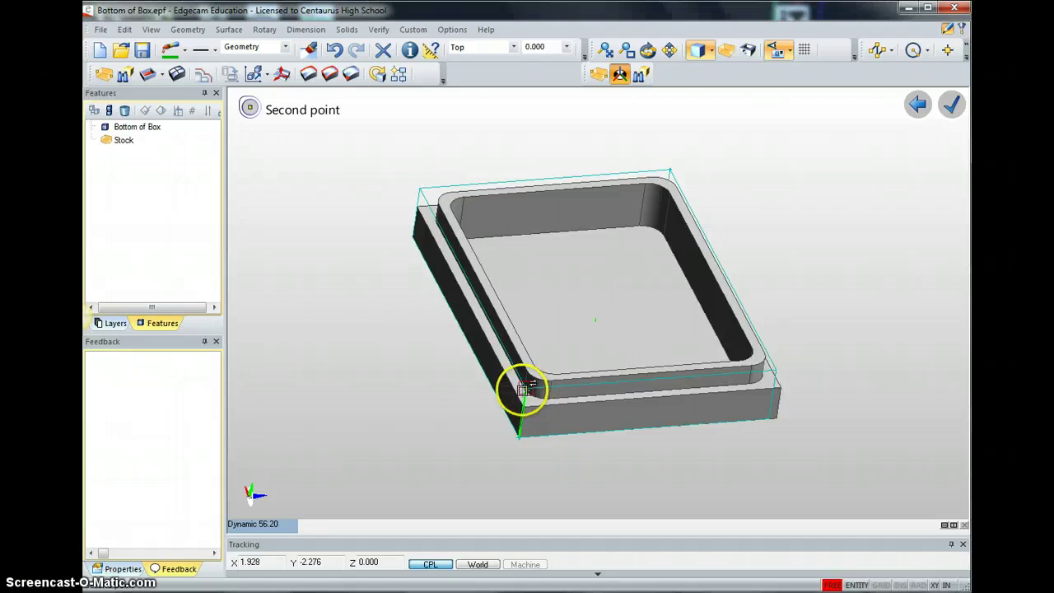
{"action": "left_click", "coordinate": [774, 369]}
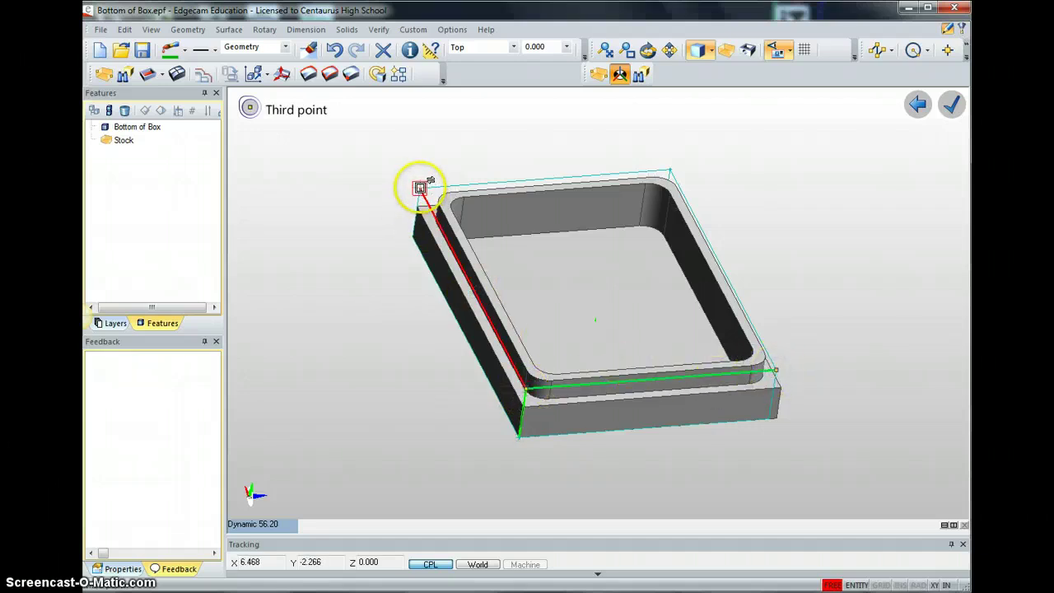
{"action": "left_click", "coordinate": [420, 187]}
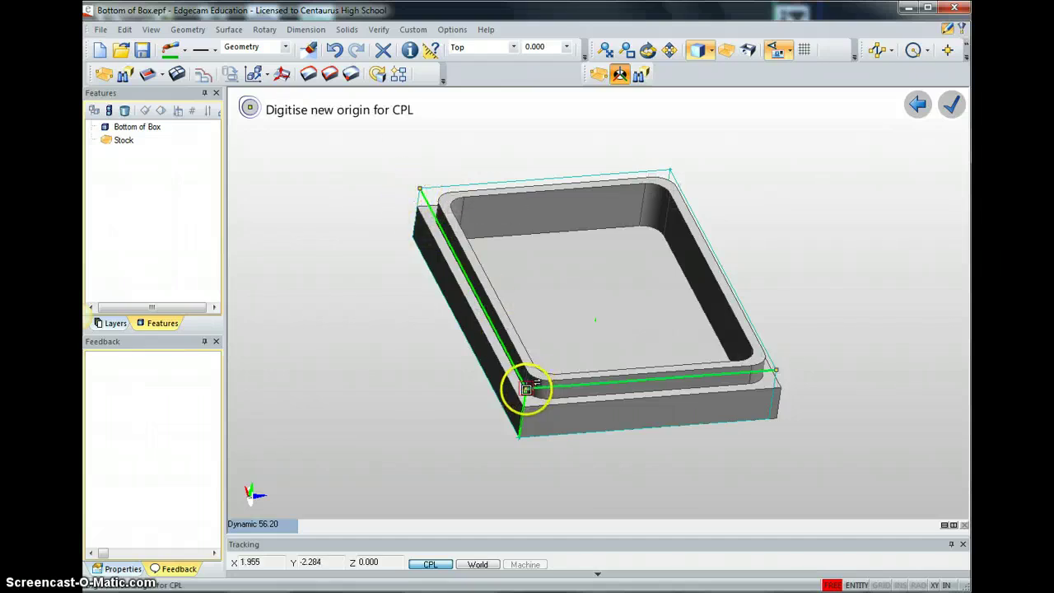
{"action": "left_click", "coordinate": [525, 388]}
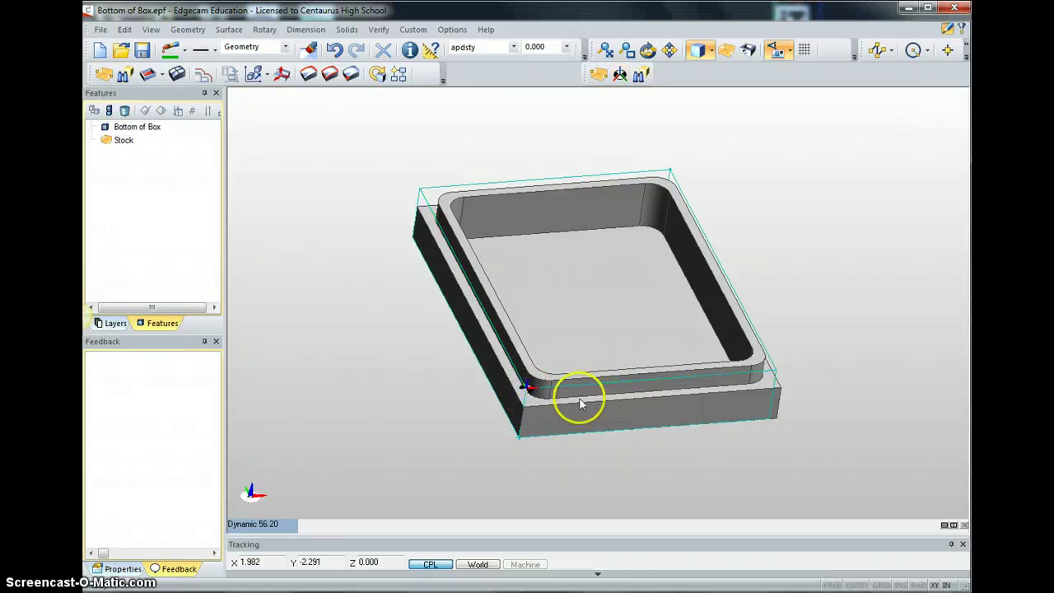
{"action": "left_click", "coordinate": [499, 434]}
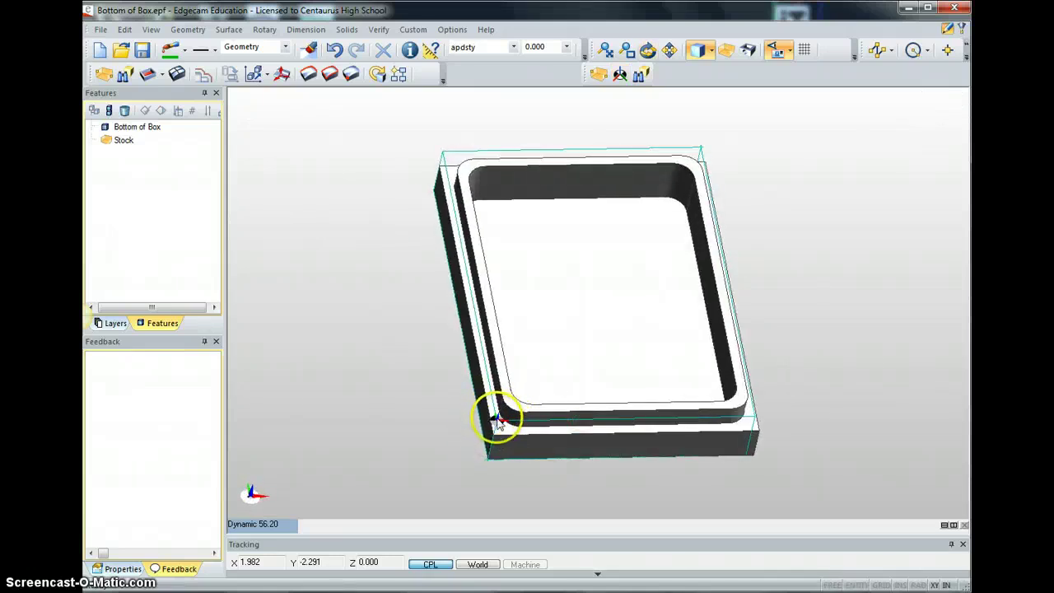
{"action": "left_click_drag", "start_coordinate": [497, 423], "coordinate": [513, 400]}
{"action": "mouse_move", "coordinate": [564, 362]}
{"action": "left_mouse_down"}
{"action": "mouse_move", "coordinate": [499, 370]}
{"action": "mouse_move", "coordinate": [560, 370]}
{"action": "left_mouse_up"}
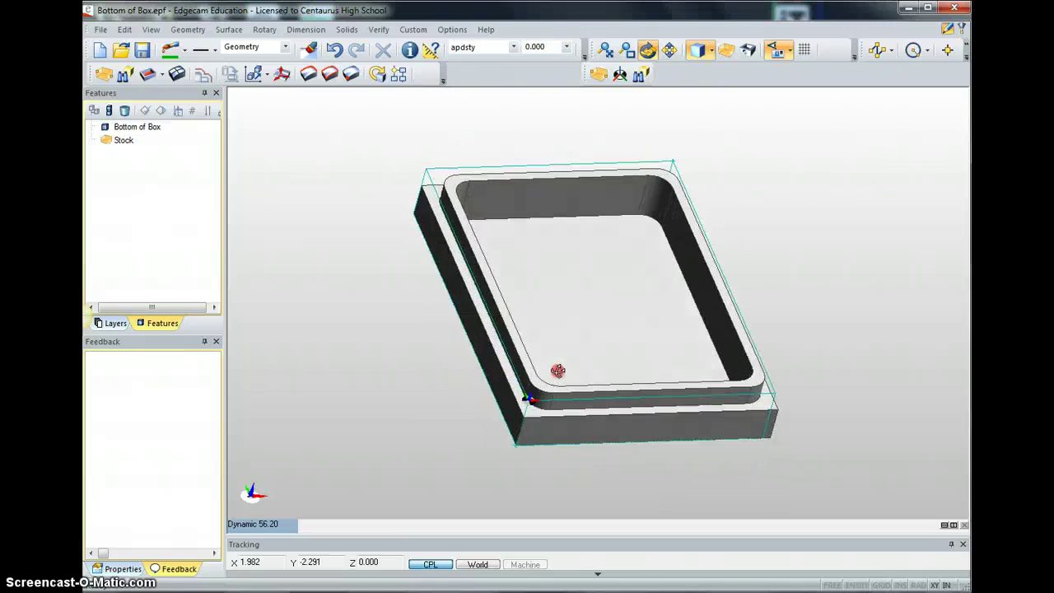
Step: Run Feature Finder with 2D and 3D pocket and boss recognition, and check the found features on the model
{"action": "left_click", "coordinate": [126, 75]}
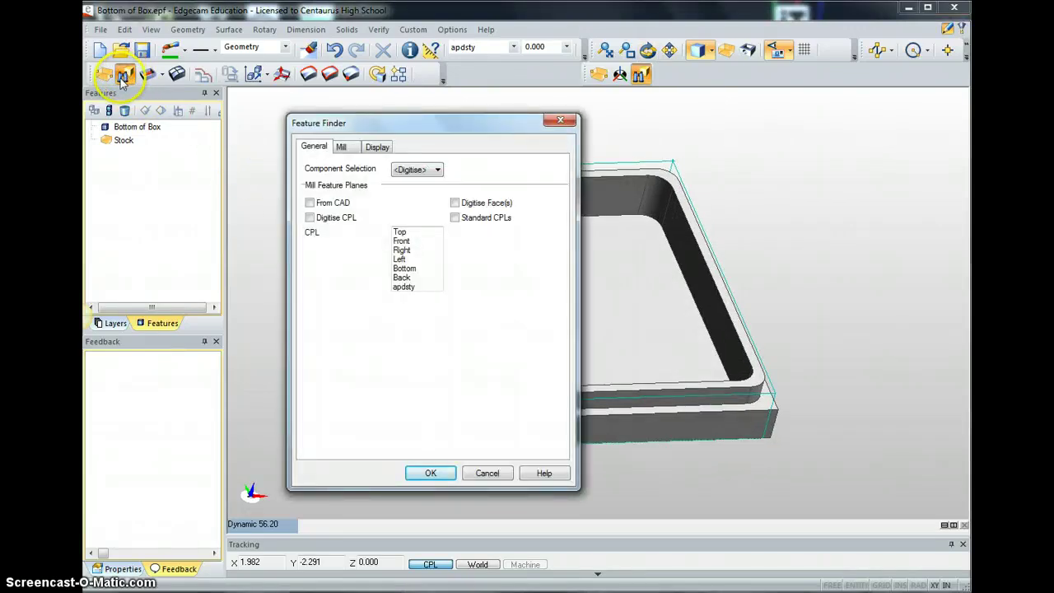
{"action": "left_click", "coordinate": [344, 149]}
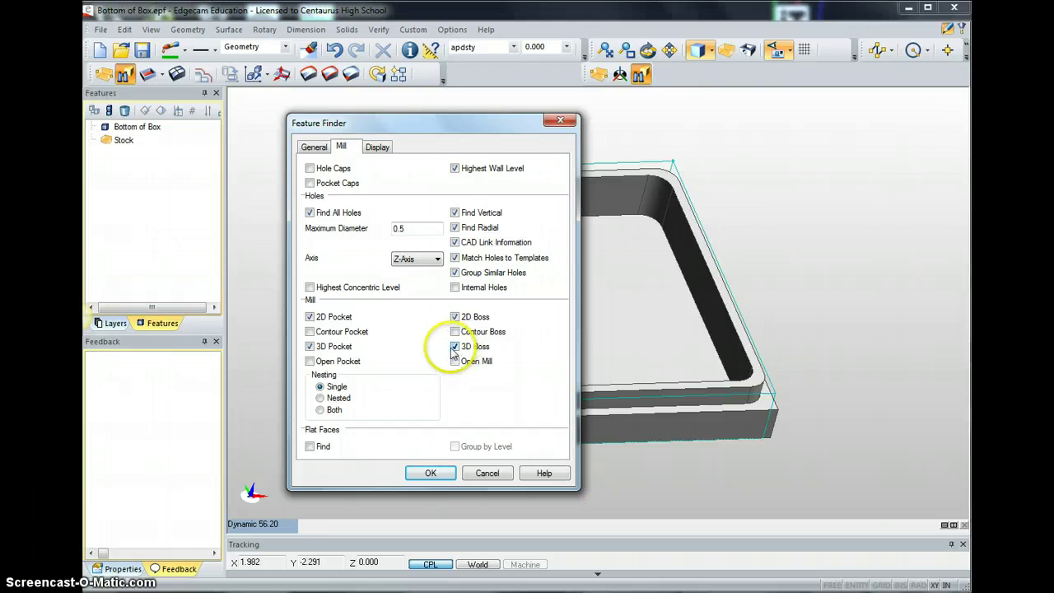
{"action": "left_click", "coordinate": [425, 473]}
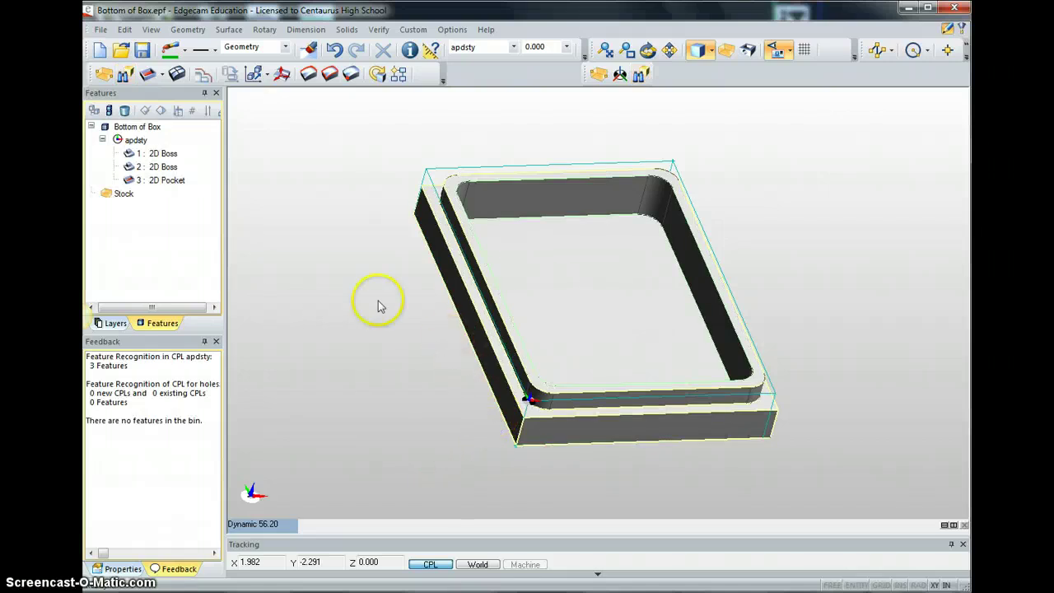
{"action": "left_click", "coordinate": [169, 167]}
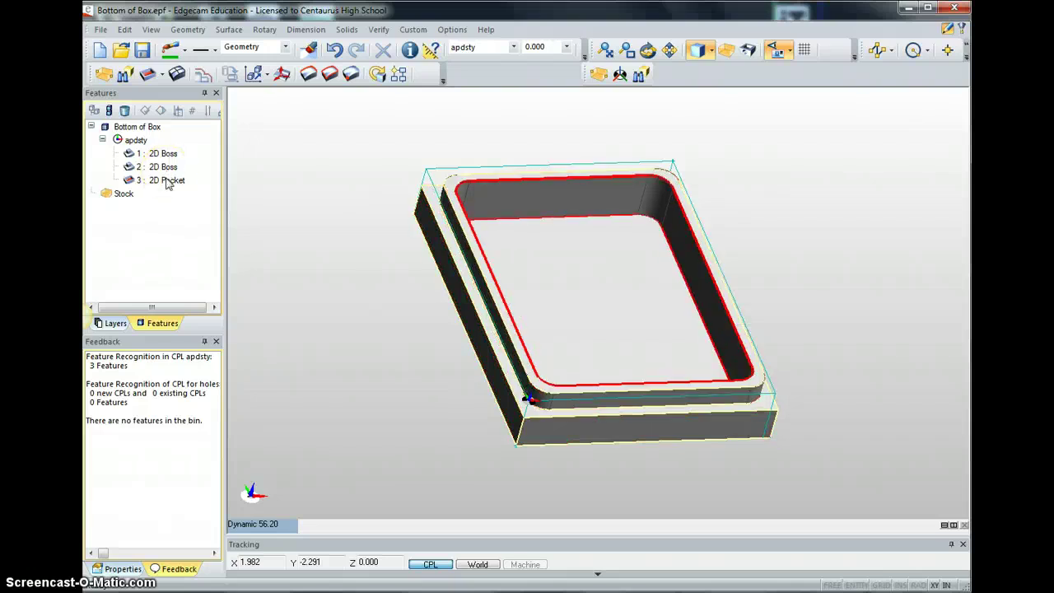
{"action": "left_click", "coordinate": [167, 181]}
{"action": "left_click", "coordinate": [178, 110]}
{"action": "left_click", "coordinate": [121, 52]}
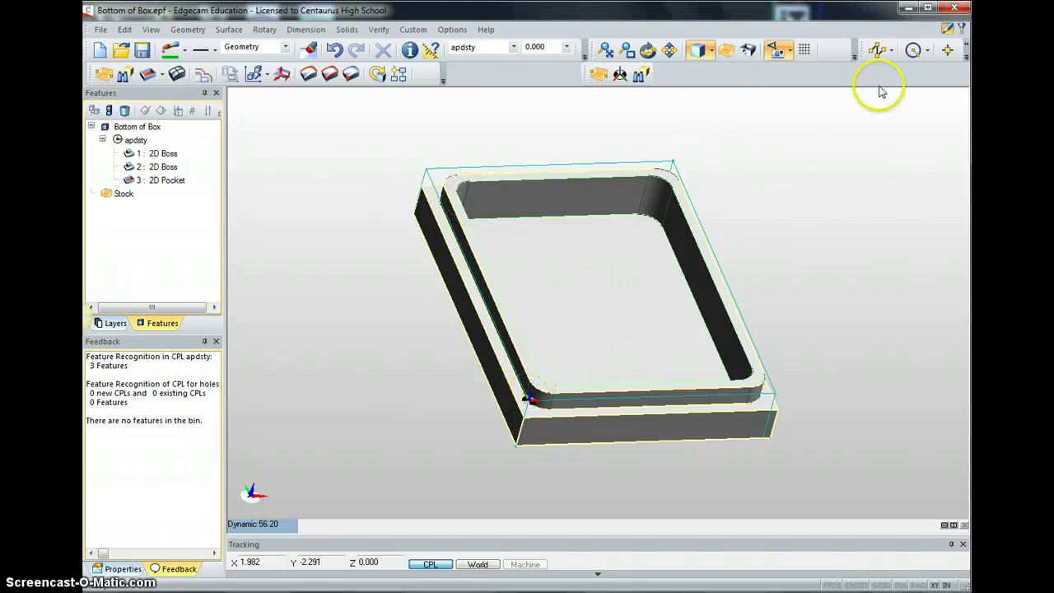
Step: Create a machining sequence with the Mill discipline, the prolight machine tool and apdsty as initial CPL
{"action": "left_click", "coordinate": [962, 29]}
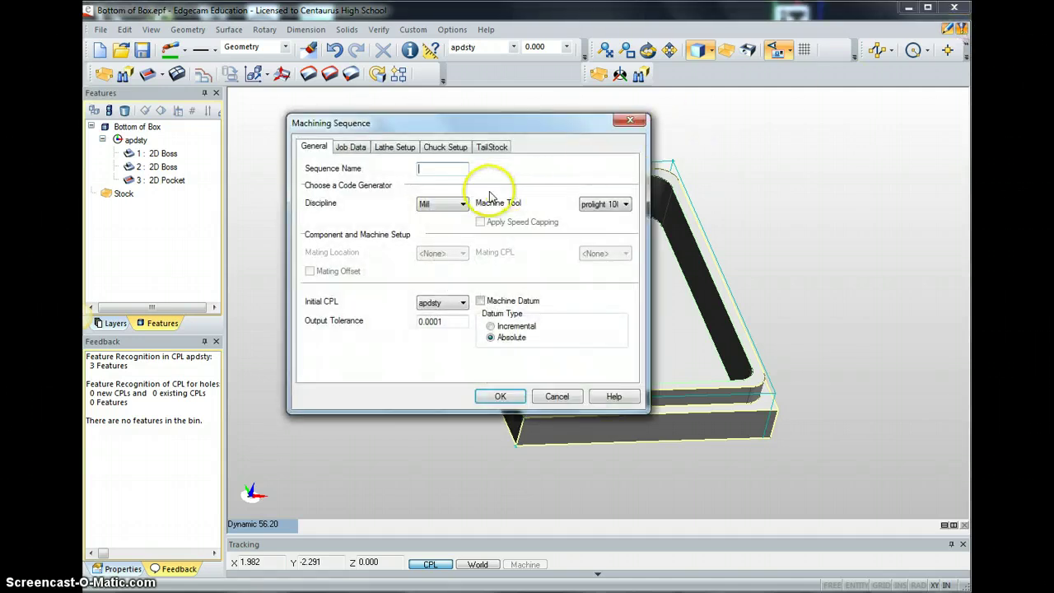
{"action": "left_click", "coordinate": [451, 206]}
{"action": "left_click", "coordinate": [451, 206]}
{"action": "left_click", "coordinate": [437, 228]}
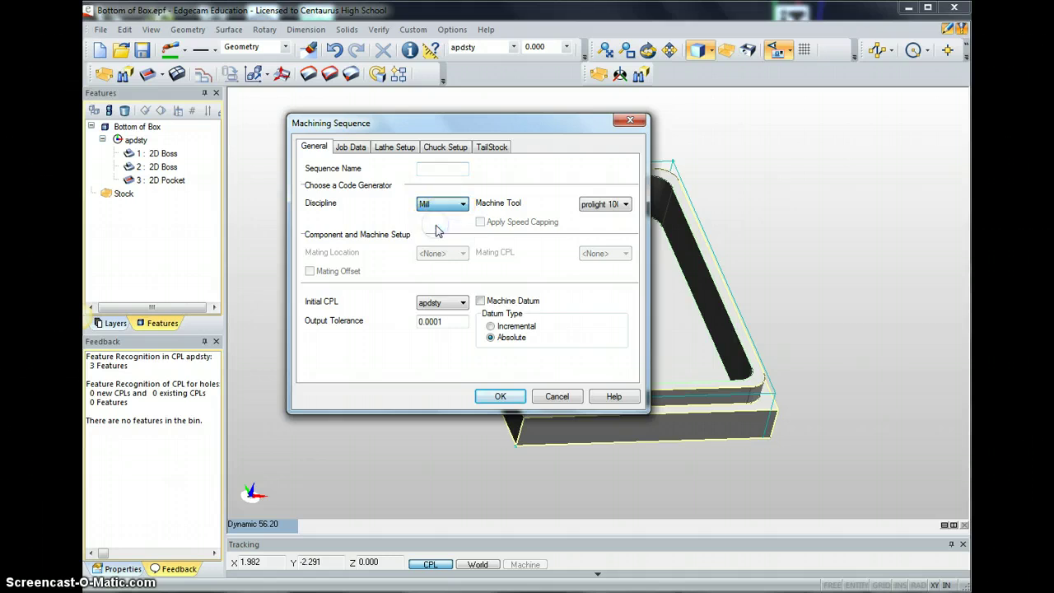
{"action": "left_click", "coordinate": [605, 204]}
{"action": "left_click", "coordinate": [608, 216]}
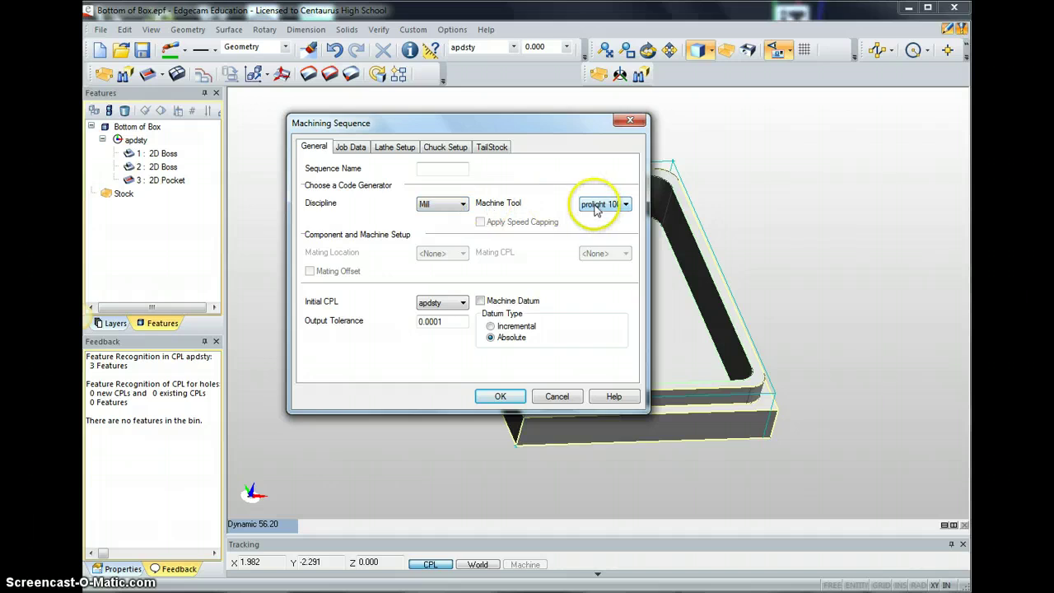
{"action": "left_click", "coordinate": [500, 397]}
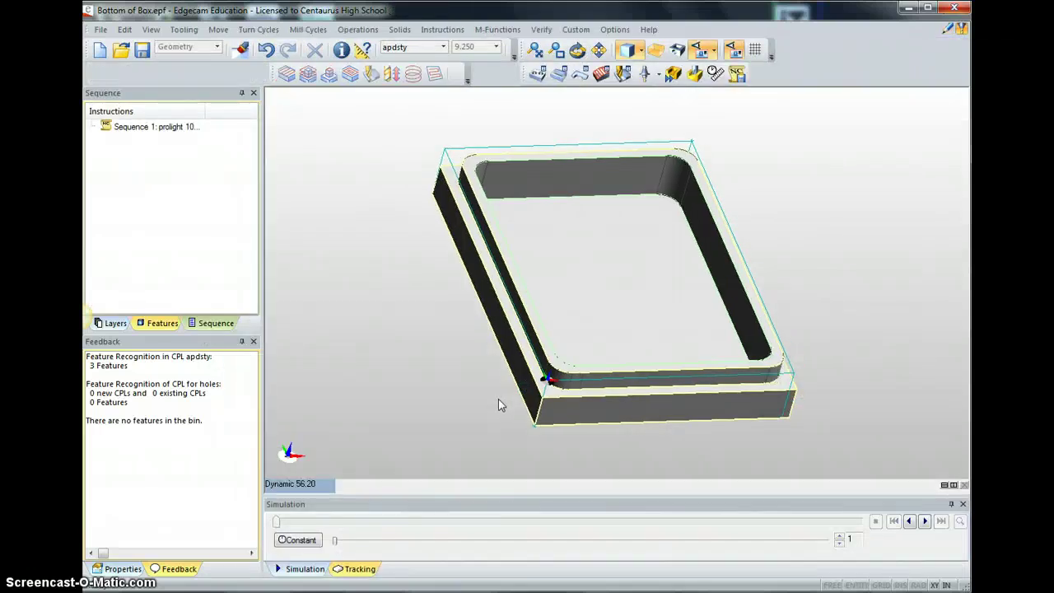
{"action": "left_click", "coordinate": [439, 380]}
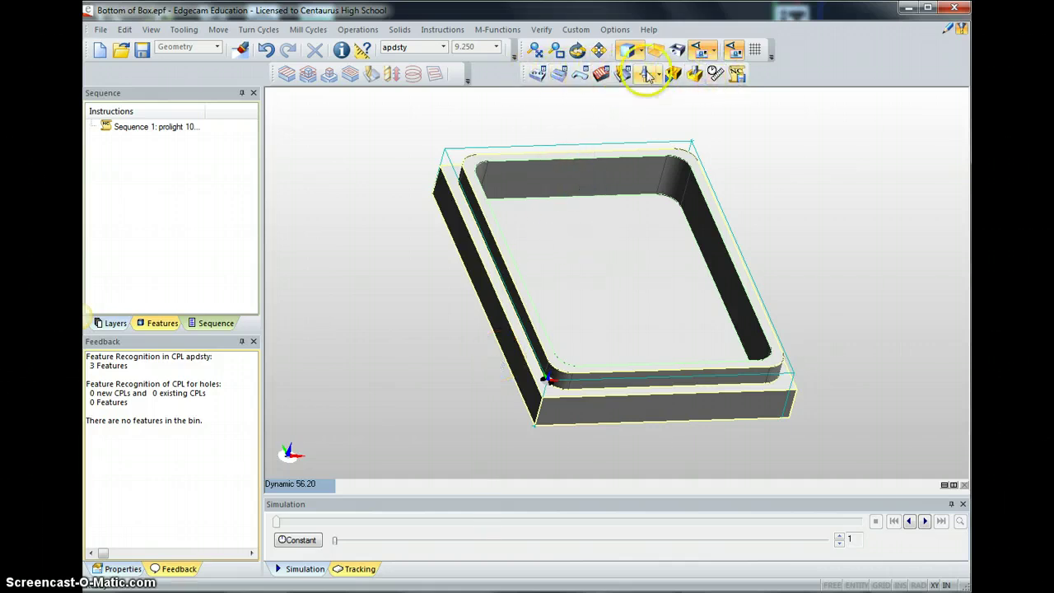
Step: Start a roughing operation on the 2D Pocket feature and open its settings
{"action": "left_click", "coordinate": [560, 74]}
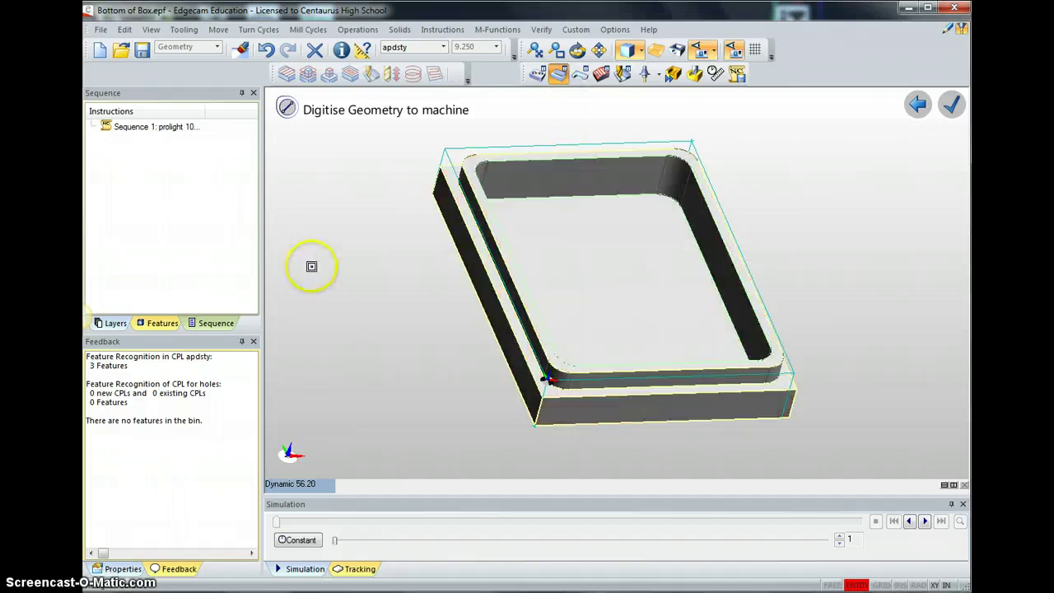
{"action": "left_click", "coordinate": [162, 323]}
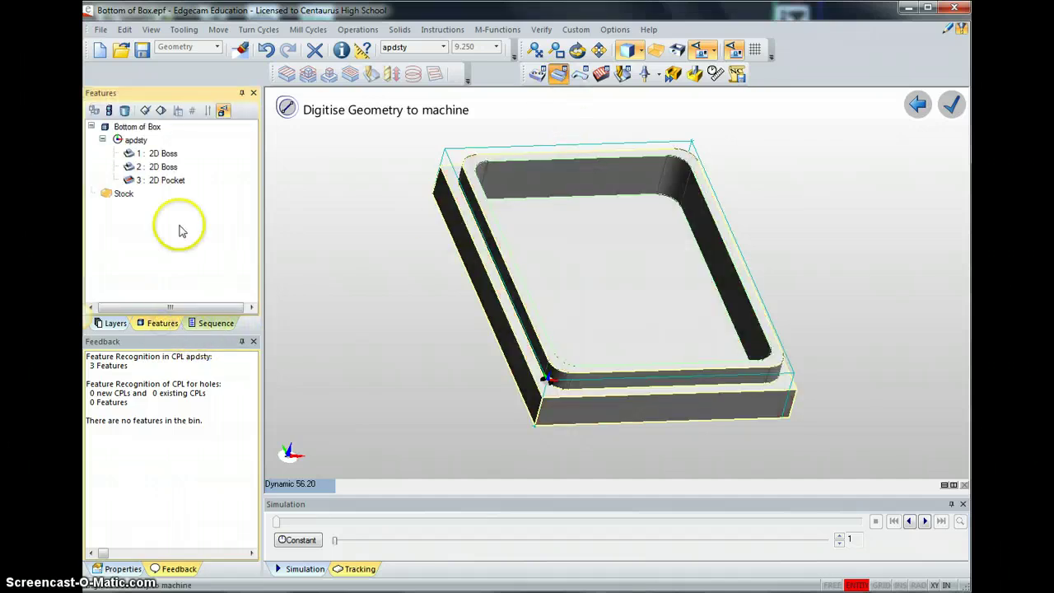
{"action": "left_click", "coordinate": [159, 181]}
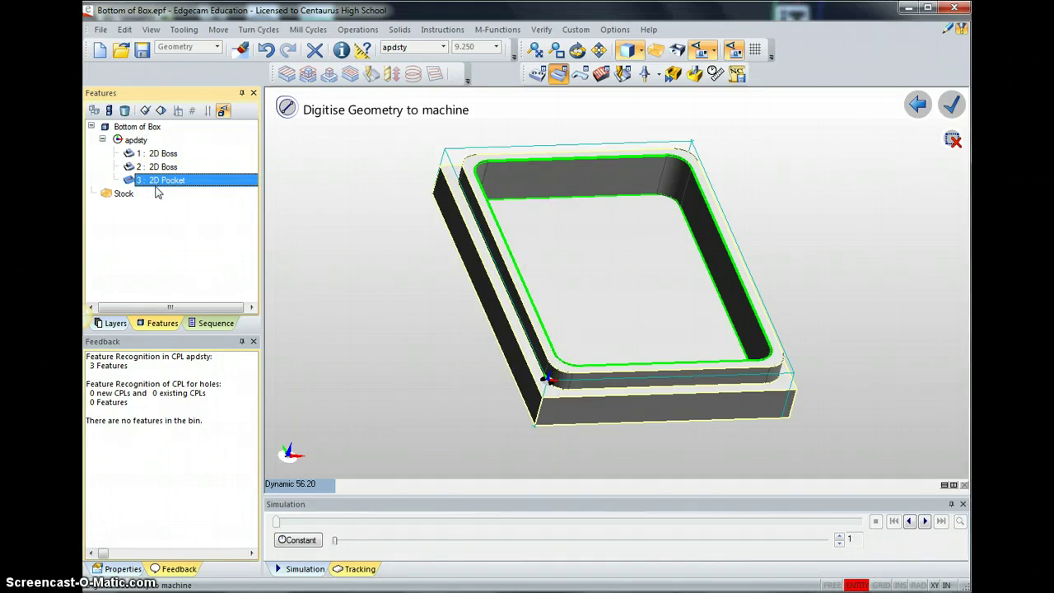
{"action": "middle_click", "coordinate": [157, 193]}
{"action": "middle_click", "coordinate": [162, 195]}
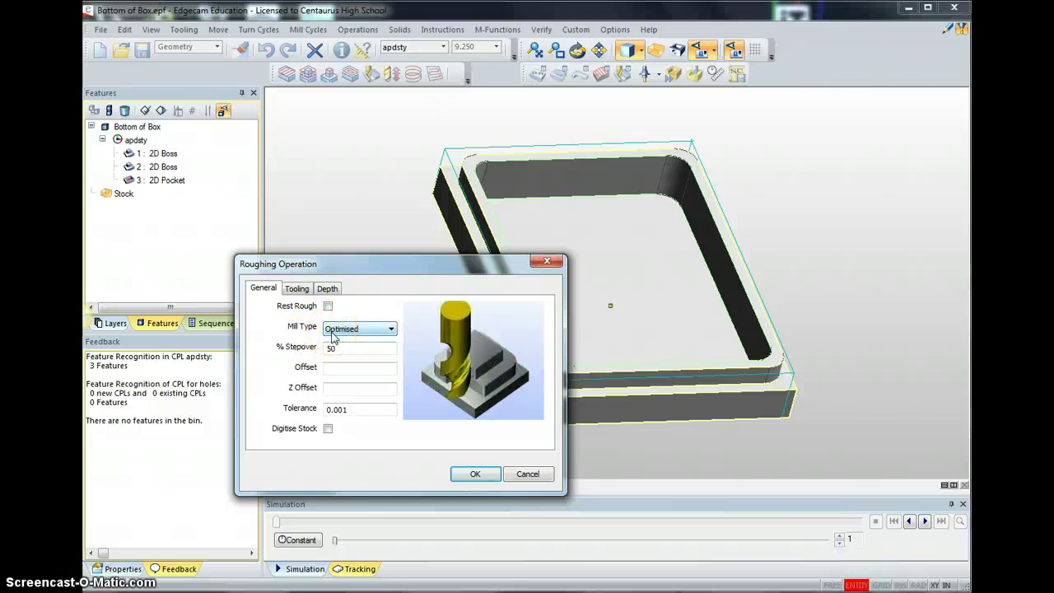
Step: Switch the roughing operation's Mill Type to Conventional and back to Optimised
{"action": "left_click", "coordinate": [344, 331]}
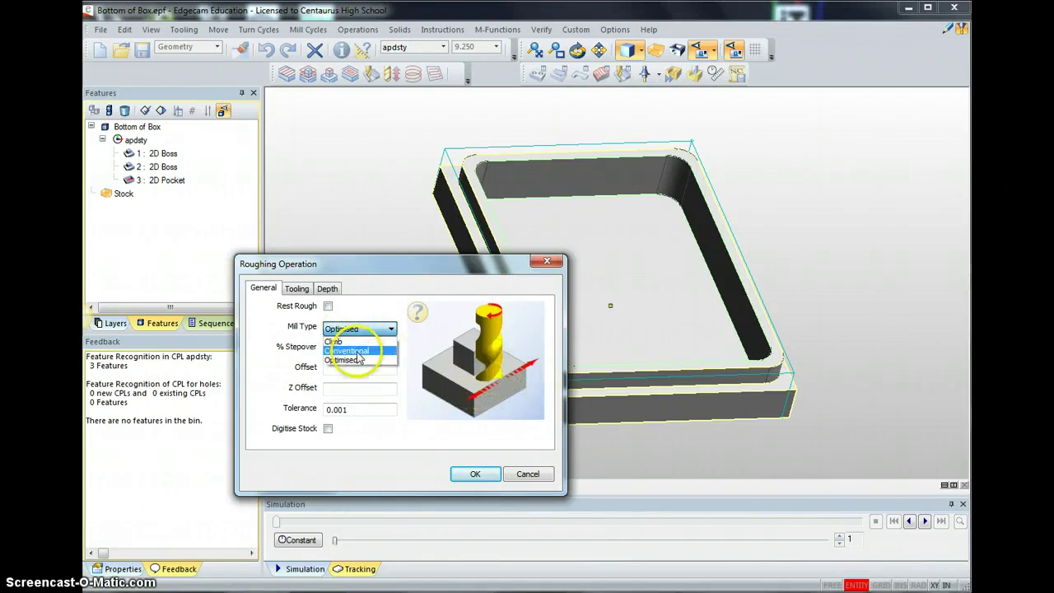
{"action": "left_click", "coordinate": [358, 352]}
{"action": "left_click", "coordinate": [343, 331]}
{"action": "left_click", "coordinate": [341, 361]}
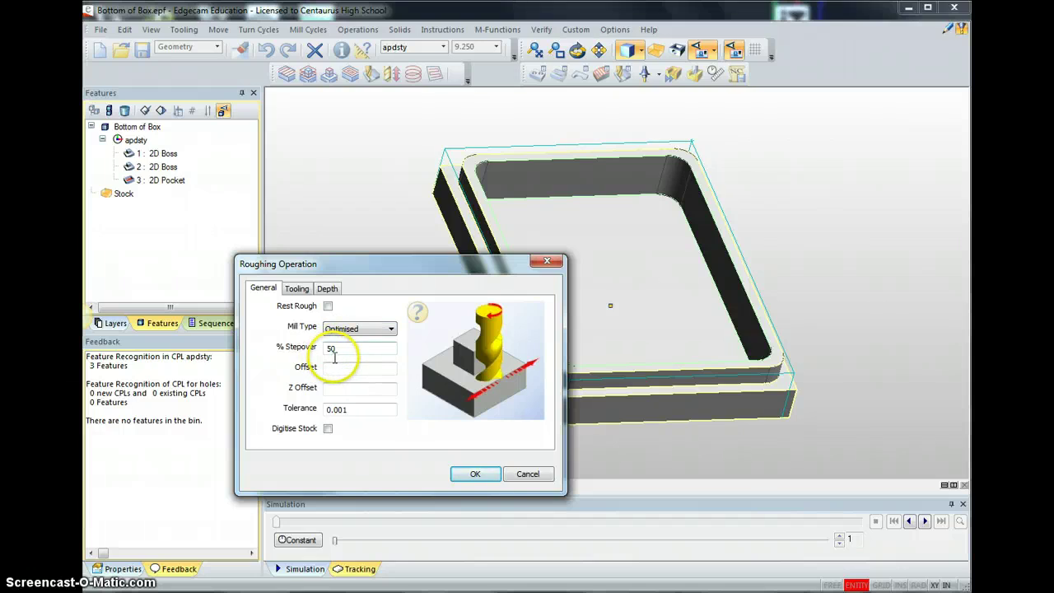
Step: Set the roughing operation's feedrate to 20 and tool diameter to 0.25, leaving the corner radius and ToolStore empty
{"action": "left_click", "coordinate": [298, 290]}
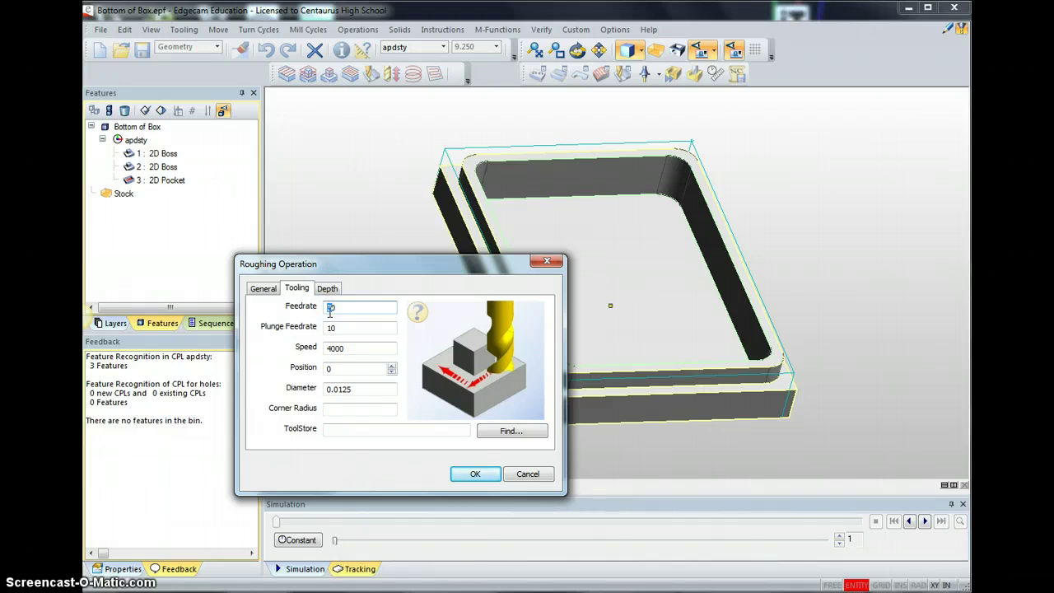
{"action": "key", "text": "BackSpace"}
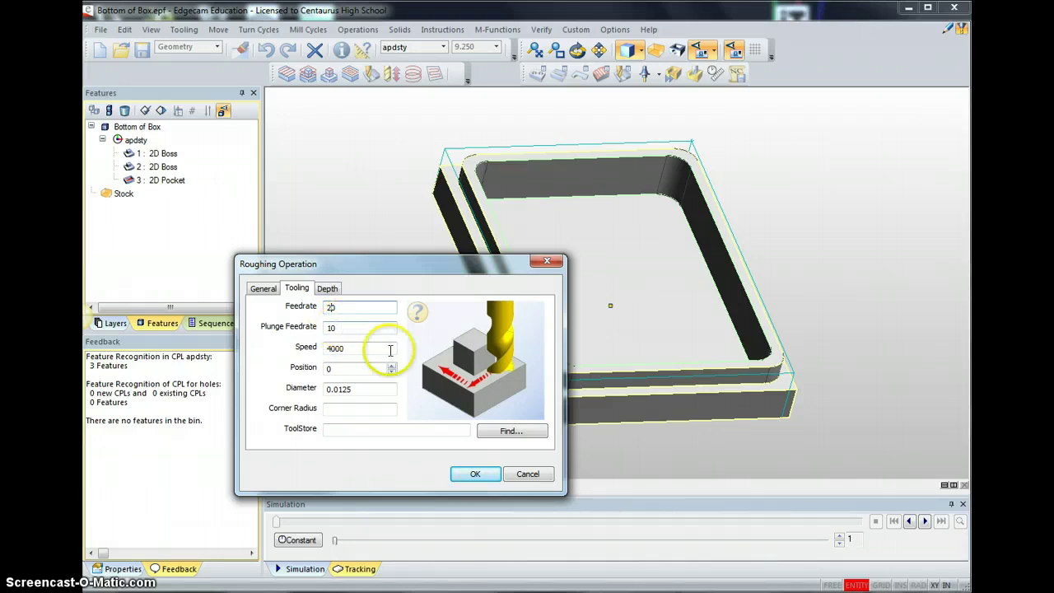
{"action": "left_click", "coordinate": [338, 329]}
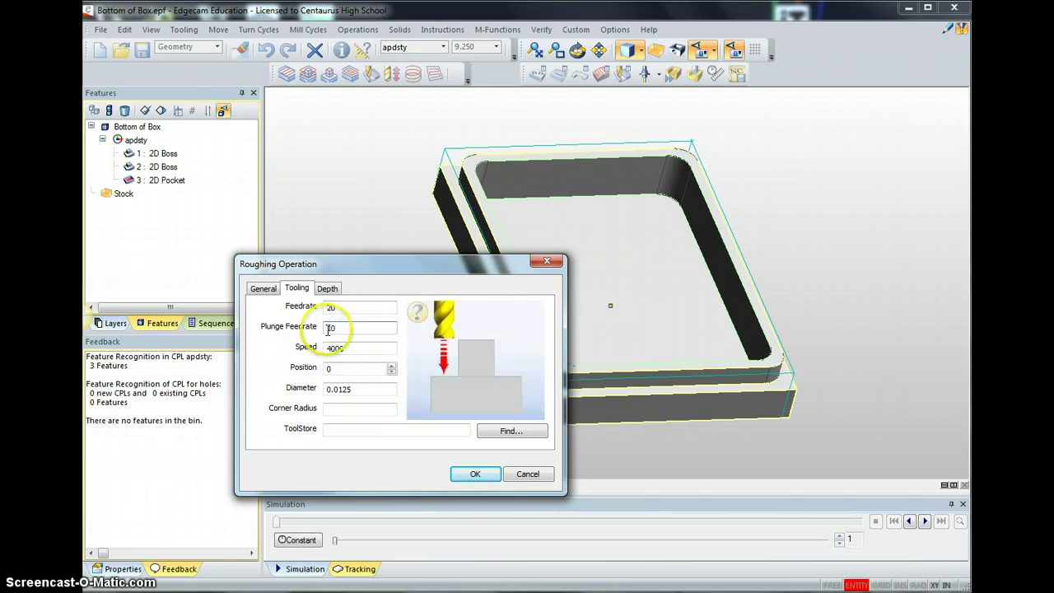
{"action": "left_click", "coordinate": [353, 393]}
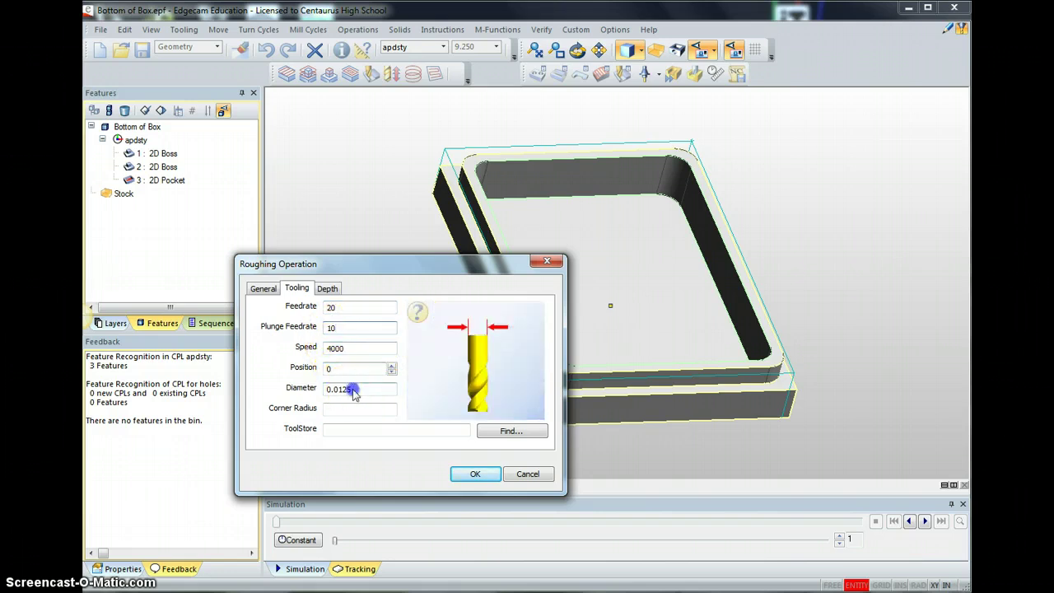
{"action": "type", "text": "25"}
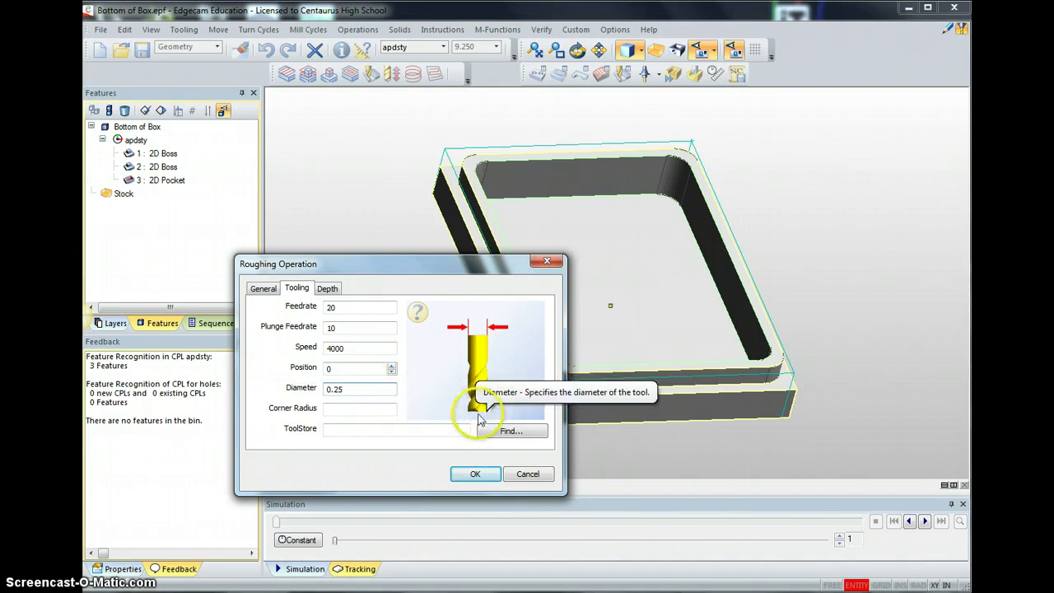
{"action": "left_click", "coordinate": [349, 408]}
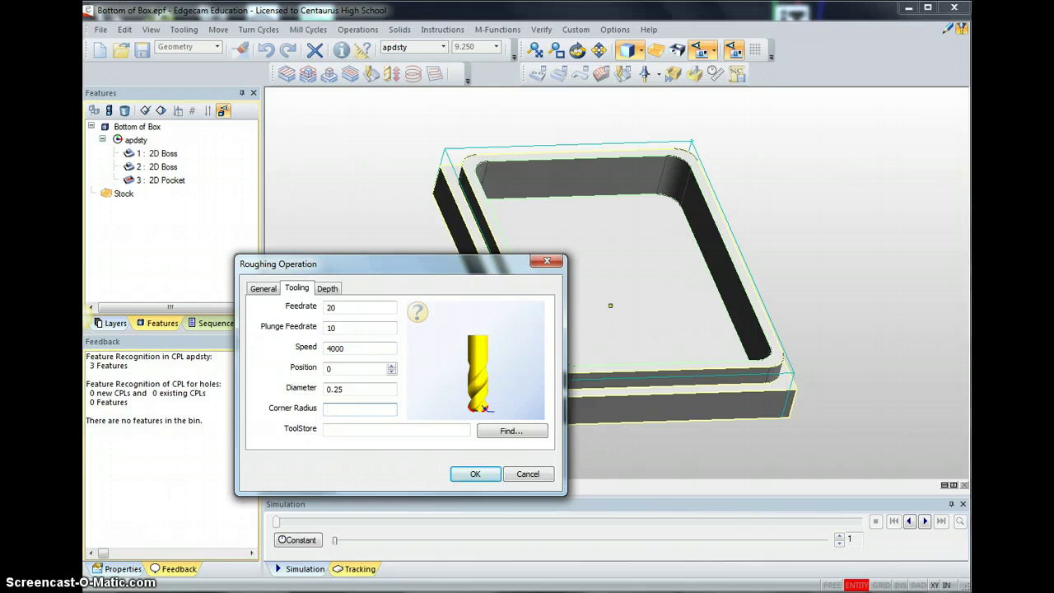
{"action": "left_click", "coordinate": [351, 406]}
{"action": "left_click", "coordinate": [353, 430]}
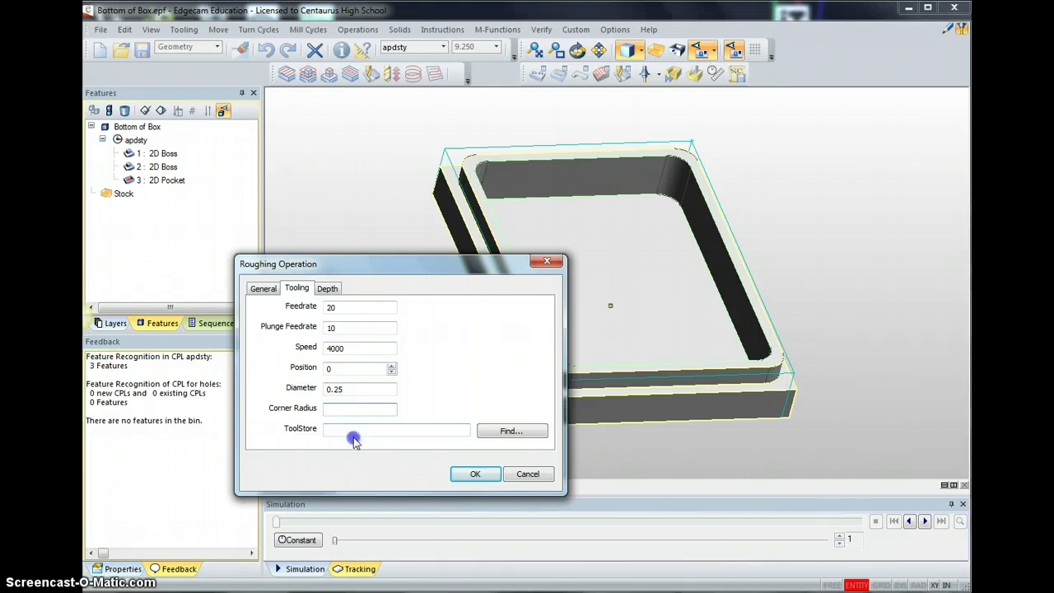
{"action": "left_click", "coordinate": [355, 388]}
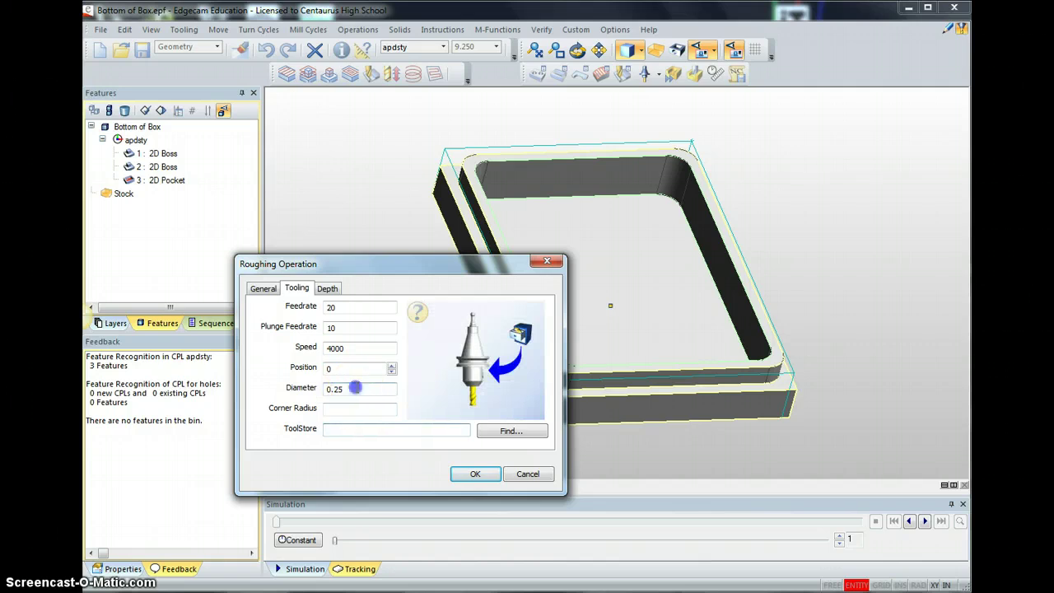
Step: Set the roughing cut increment to .2 and generate the pocket roughing toolpath
{"action": "left_click", "coordinate": [327, 287]}
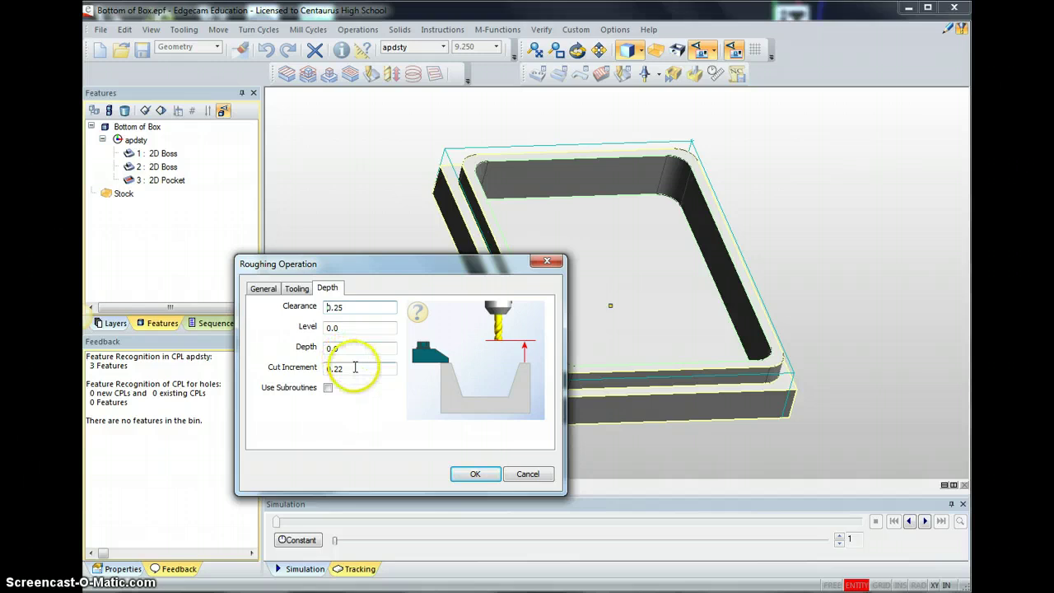
{"action": "left_click", "coordinate": [328, 370]}
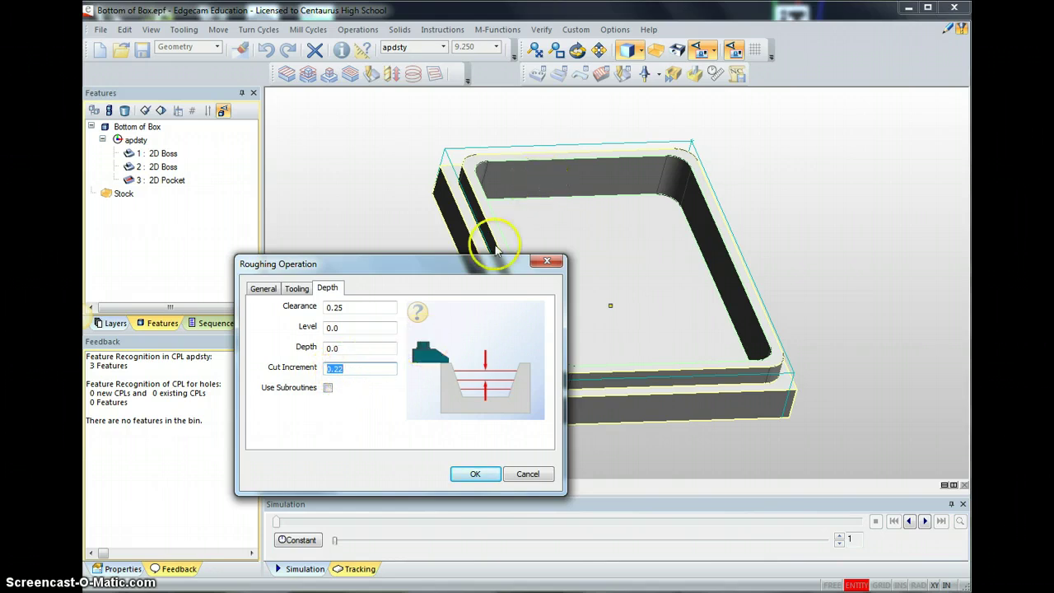
{"action": "left_click", "coordinate": [354, 366]}
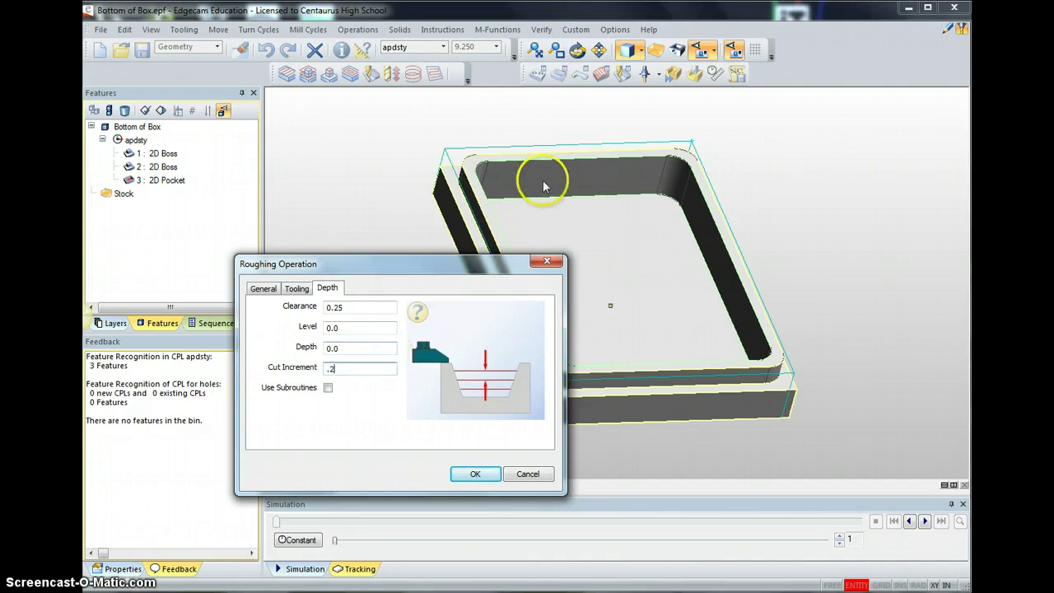
{"action": "left_click", "coordinate": [340, 368]}
{"action": "double_click", "coordinate": [337, 368]}
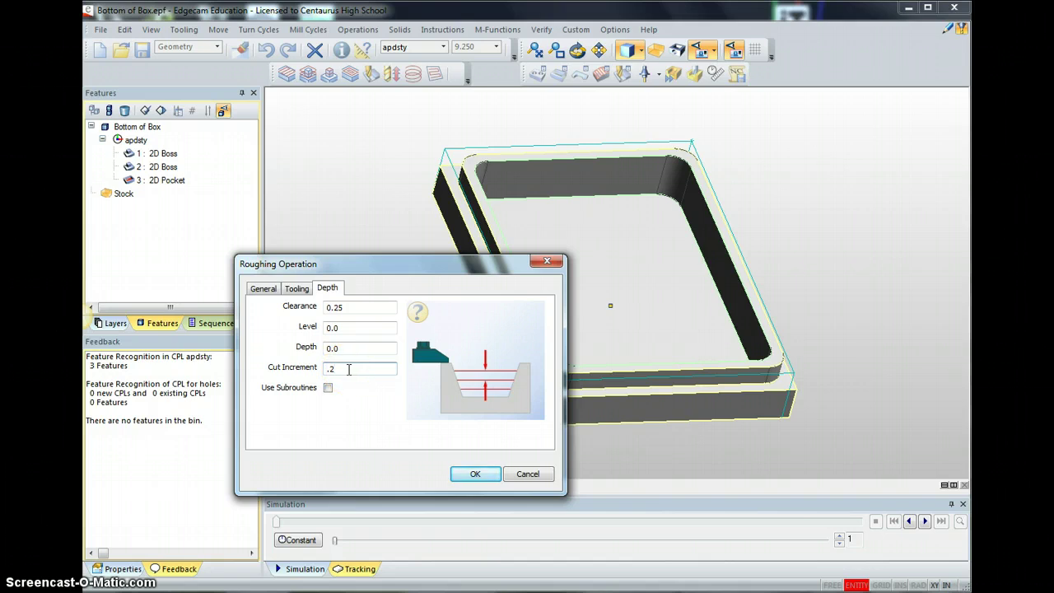
{"action": "left_click", "coordinate": [341, 372]}
{"action": "left_click", "coordinate": [479, 474]}
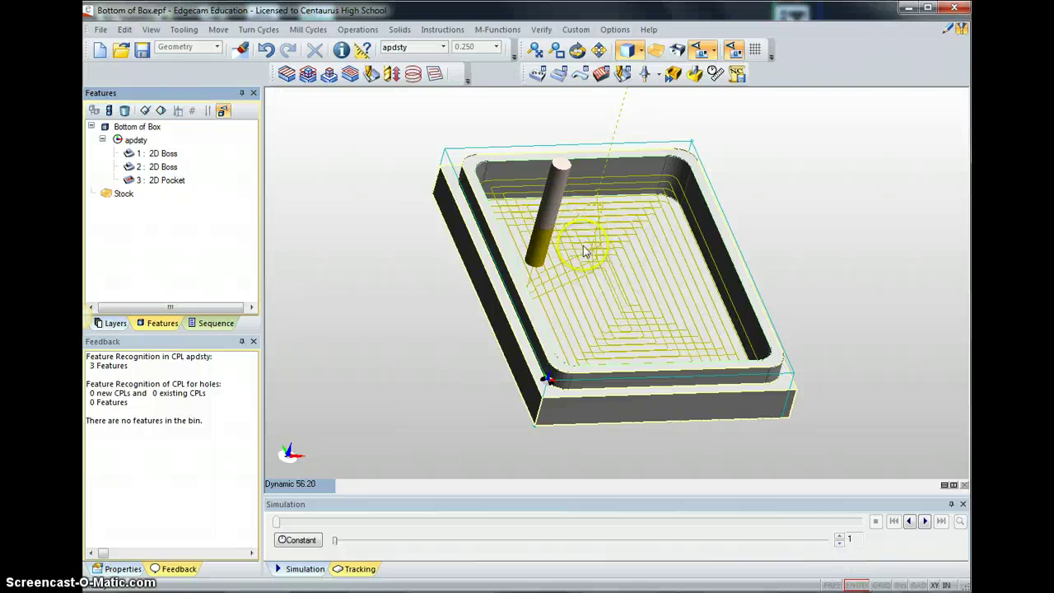
Step: Start a profiling operation on the second 2D Boss feature and review its general settings, including the lead radius
{"action": "left_click", "coordinate": [581, 75]}
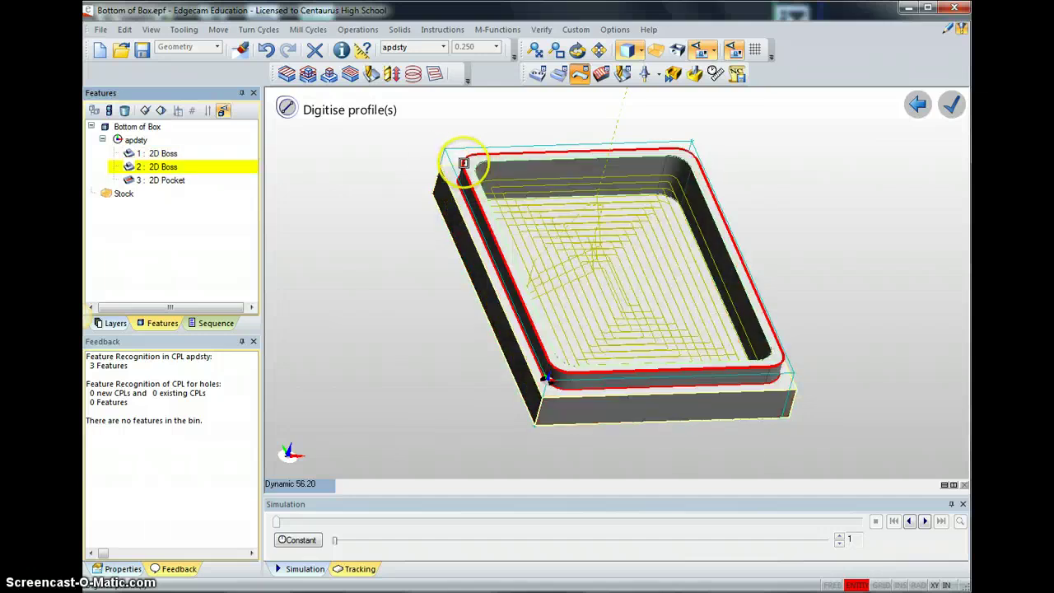
{"action": "left_click", "coordinate": [163, 167]}
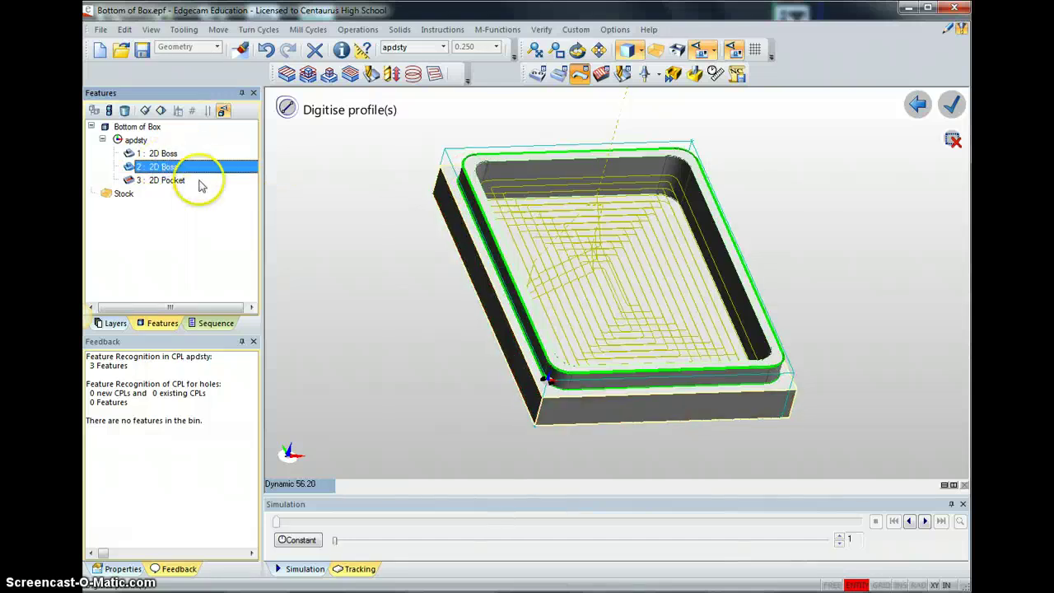
{"action": "right_click", "coordinate": [358, 265]}
{"action": "right_click", "coordinate": [372, 265]}
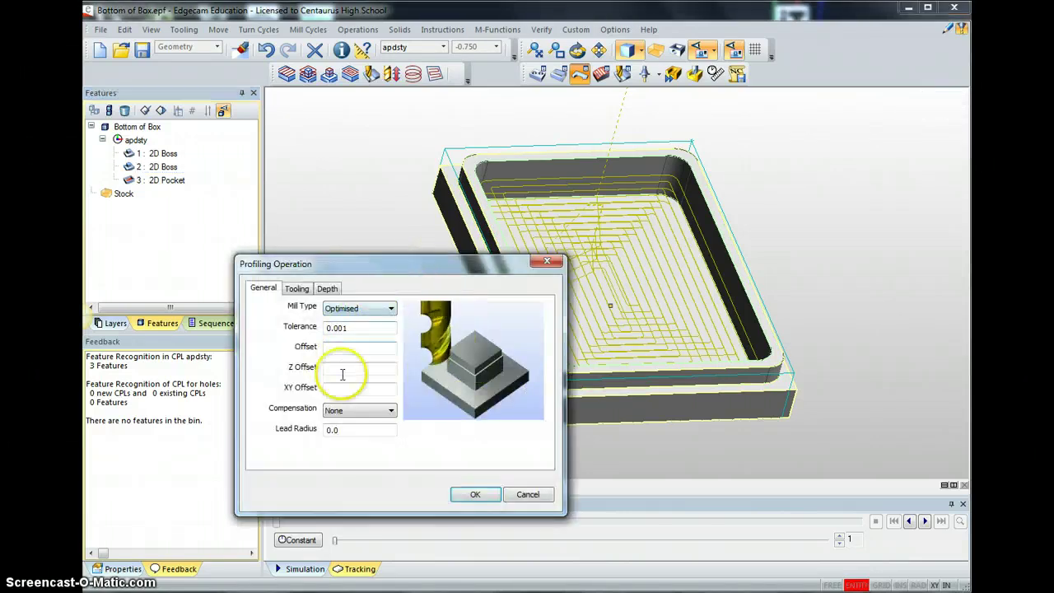
{"action": "left_click", "coordinate": [346, 327]}
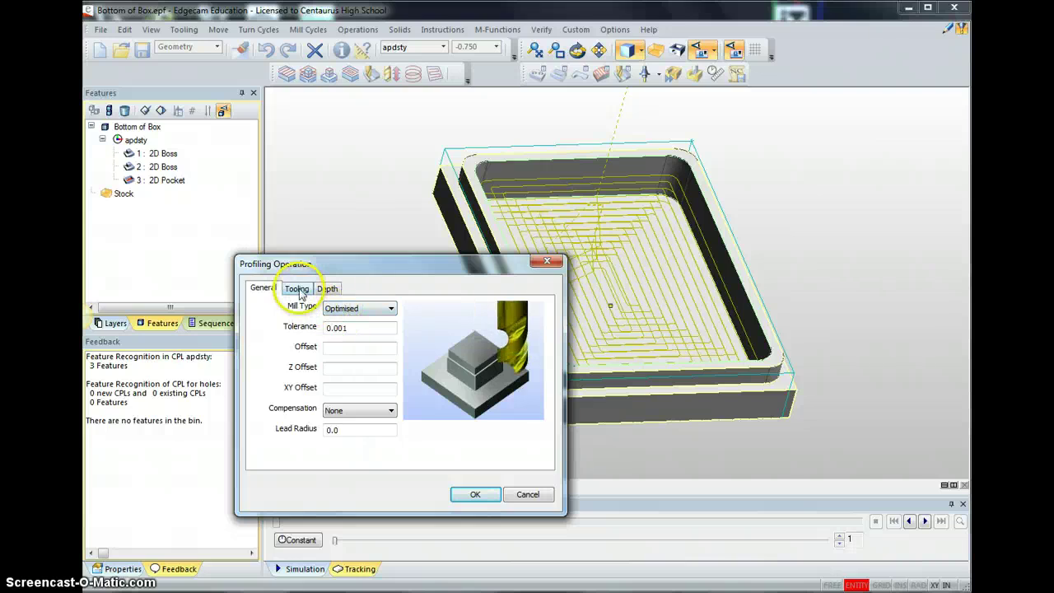
{"action": "left_click", "coordinate": [355, 430]}
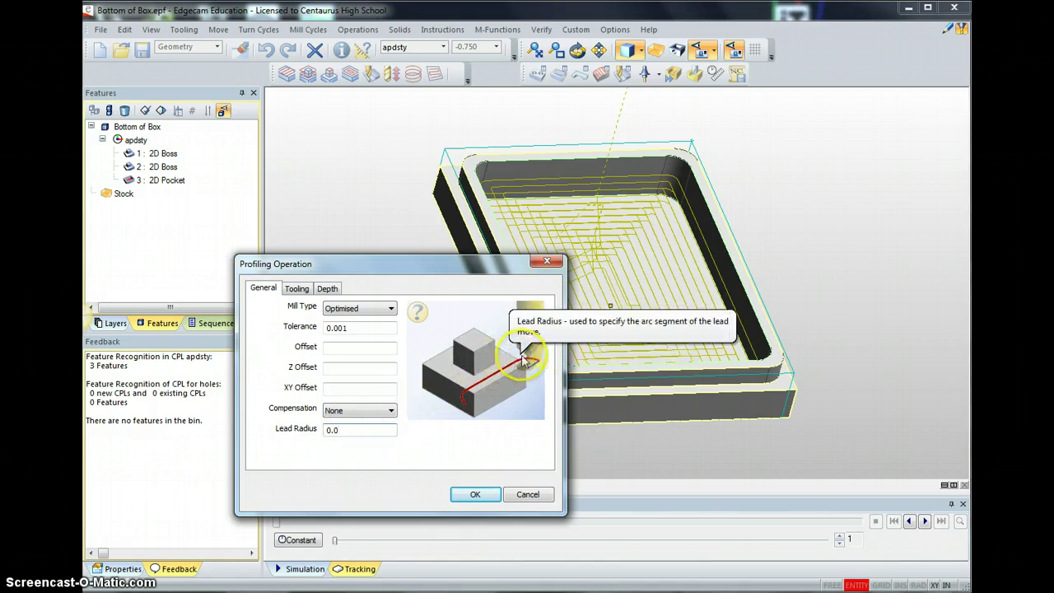
Step: Set the profiling operation's speed to 4000 and open its cut increment for editing
{"action": "left_click", "coordinate": [297, 288]}
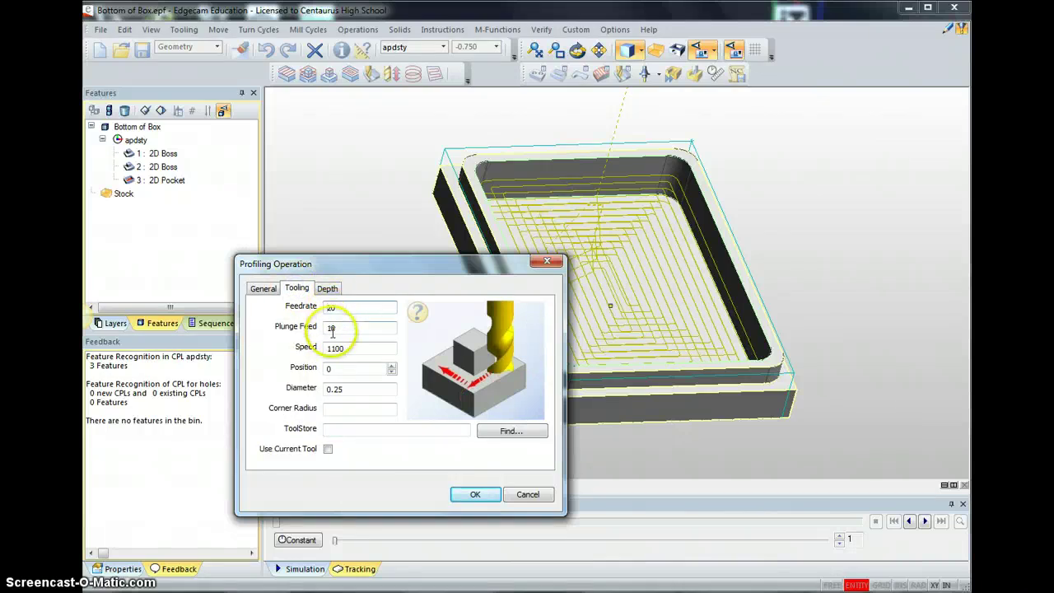
{"action": "left_click_drag", "start_coordinate": [343, 349], "coordinate": [322, 352]}
{"action": "type", "text": "4000"}
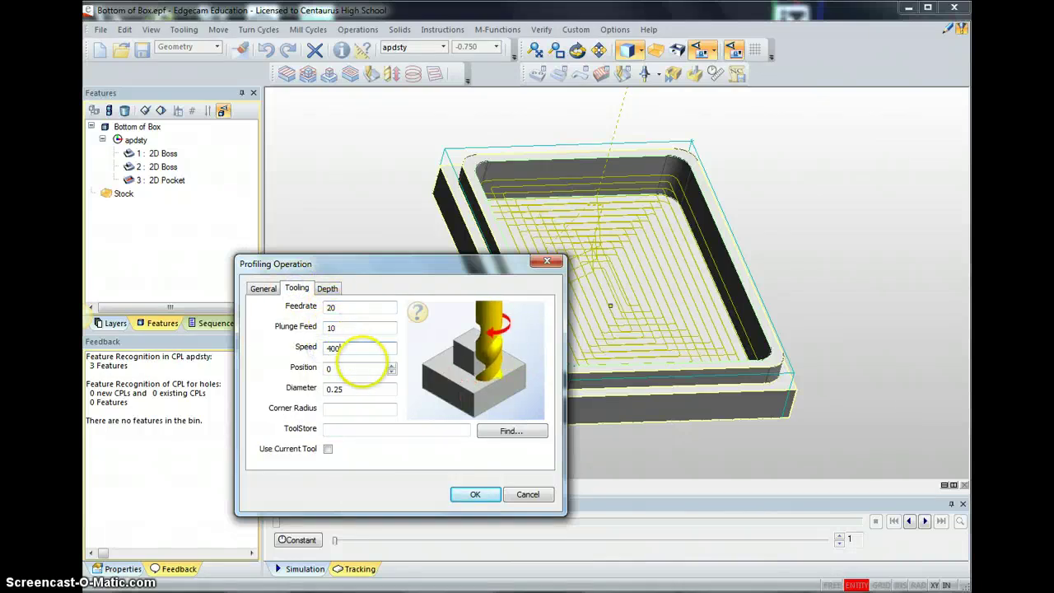
{"action": "left_click", "coordinate": [349, 390]}
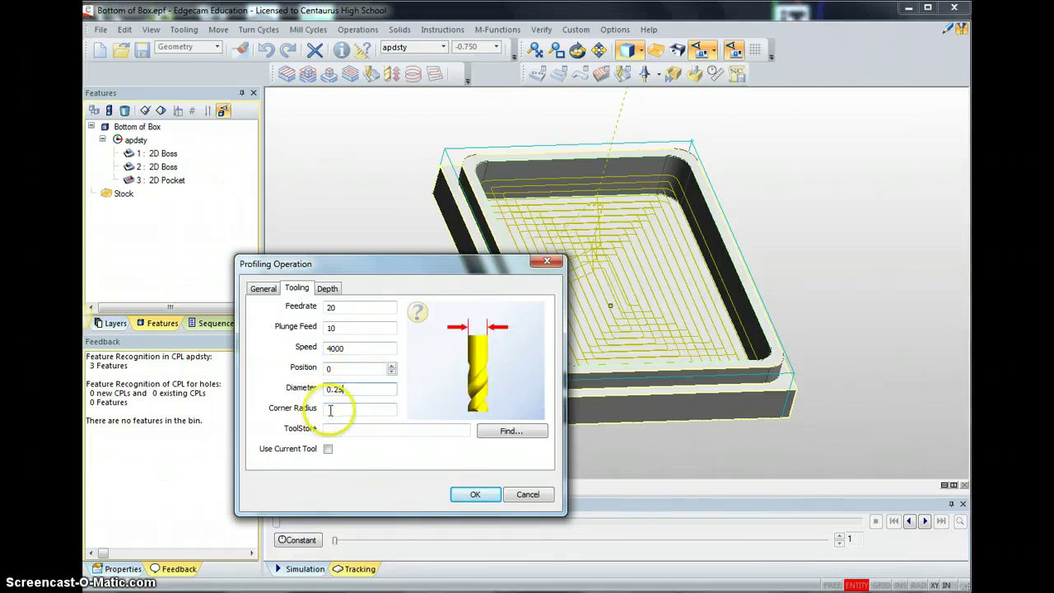
{"action": "left_click", "coordinate": [327, 288]}
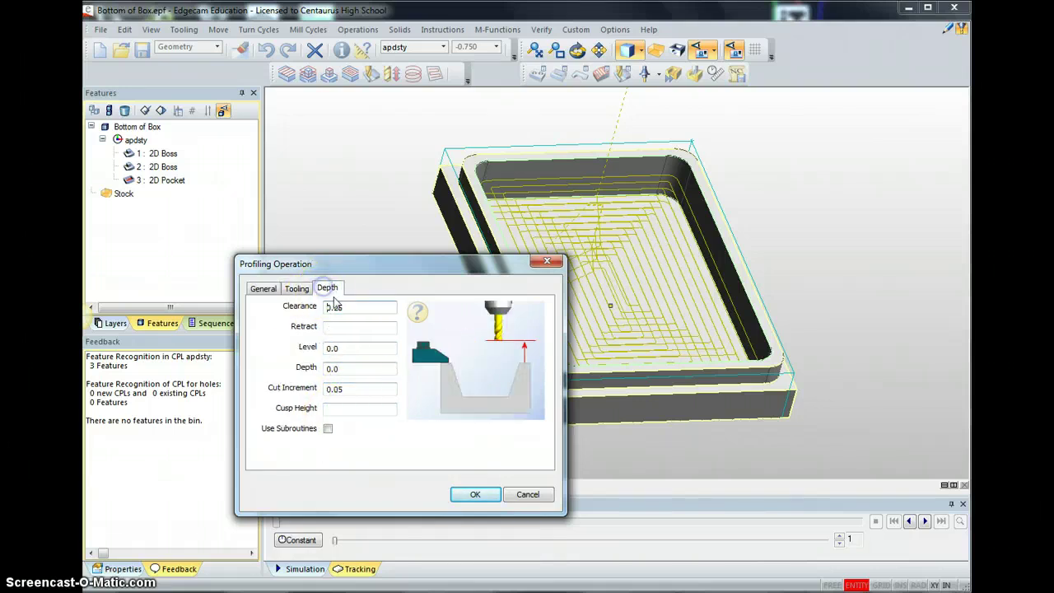
{"action": "left_click", "coordinate": [349, 393]}
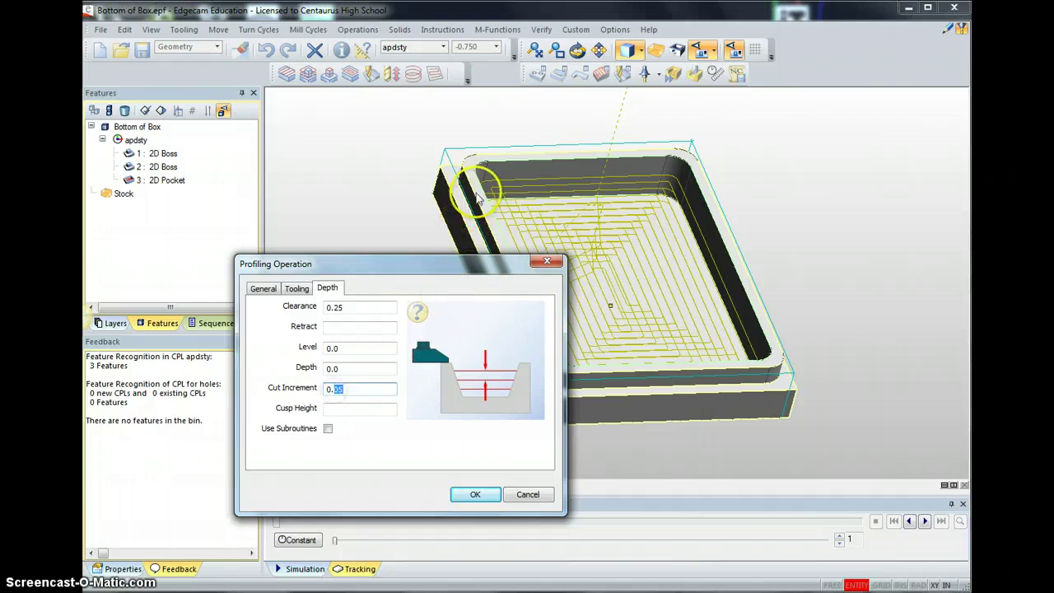
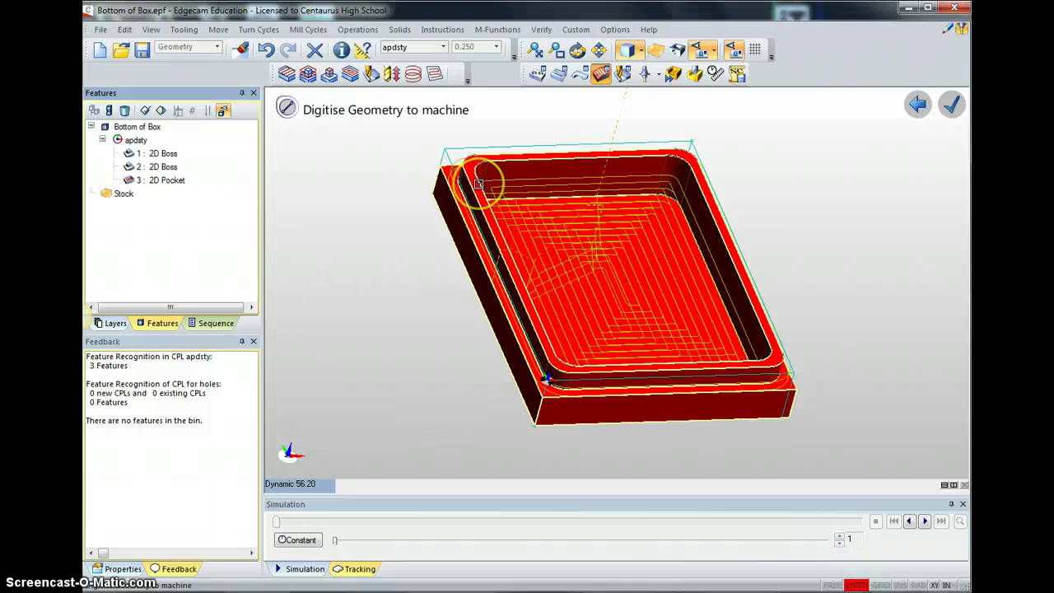
Step: Start a Parallel Lace operation on the solid model with Optimised mill type and 25% stepover
{"action": "left_click", "coordinate": [487, 201]}
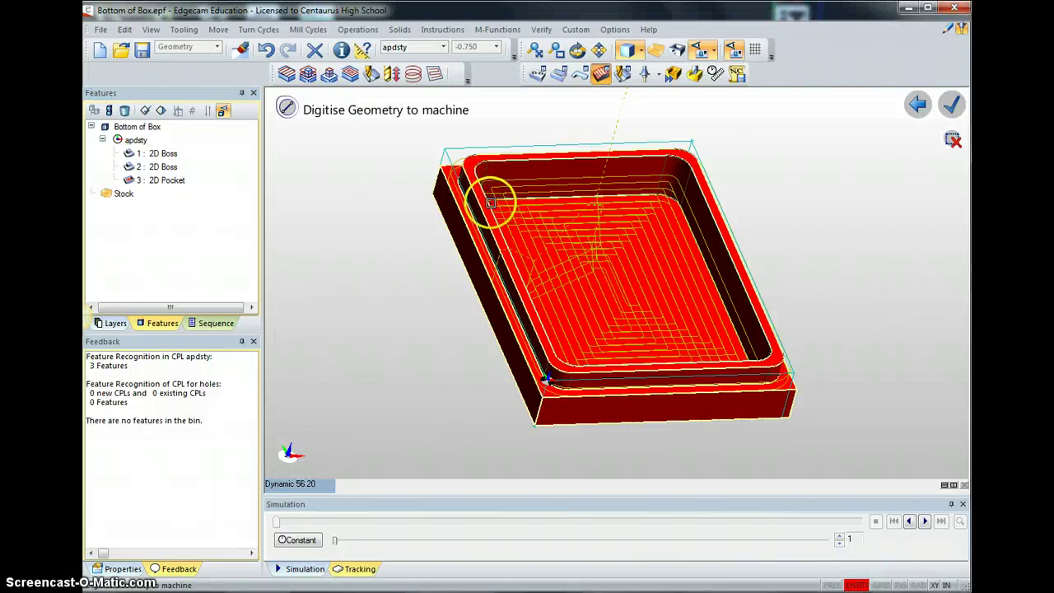
{"action": "left_click", "coordinate": [511, 234]}
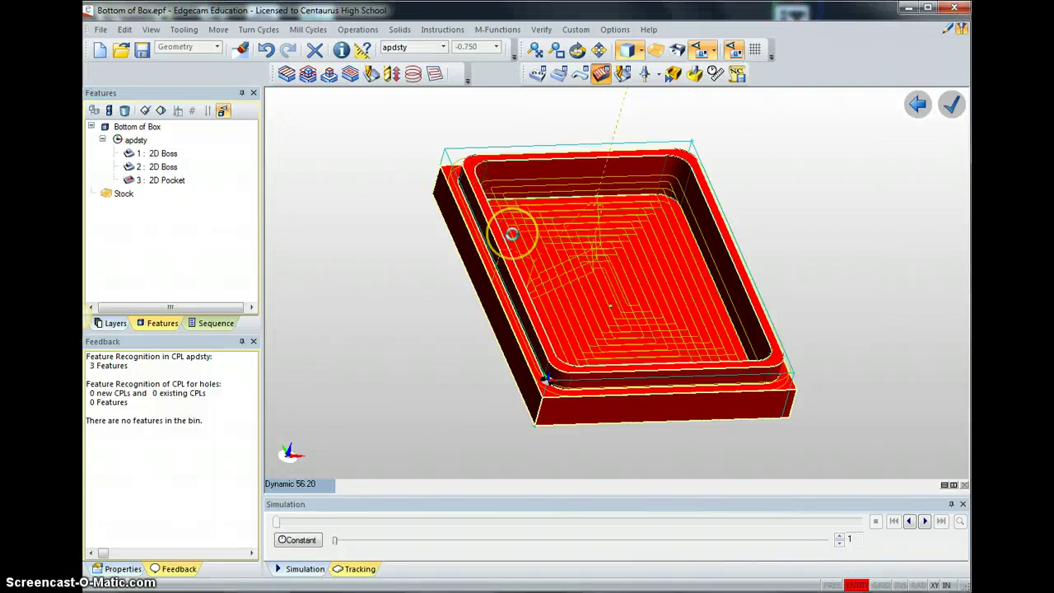
{"action": "right_click", "coordinate": [505, 236]}
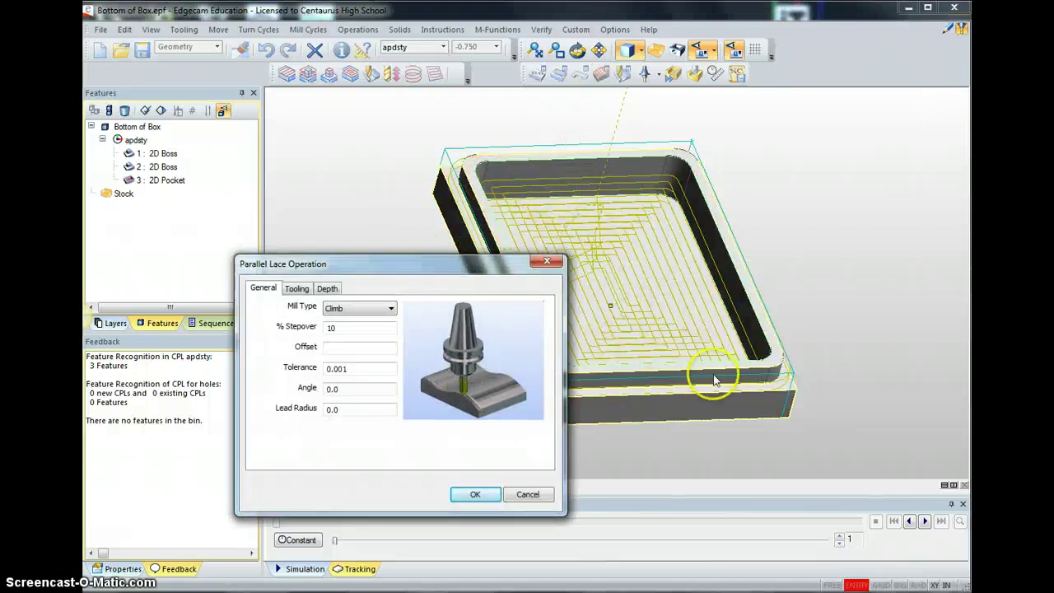
{"action": "left_click", "coordinate": [339, 308]}
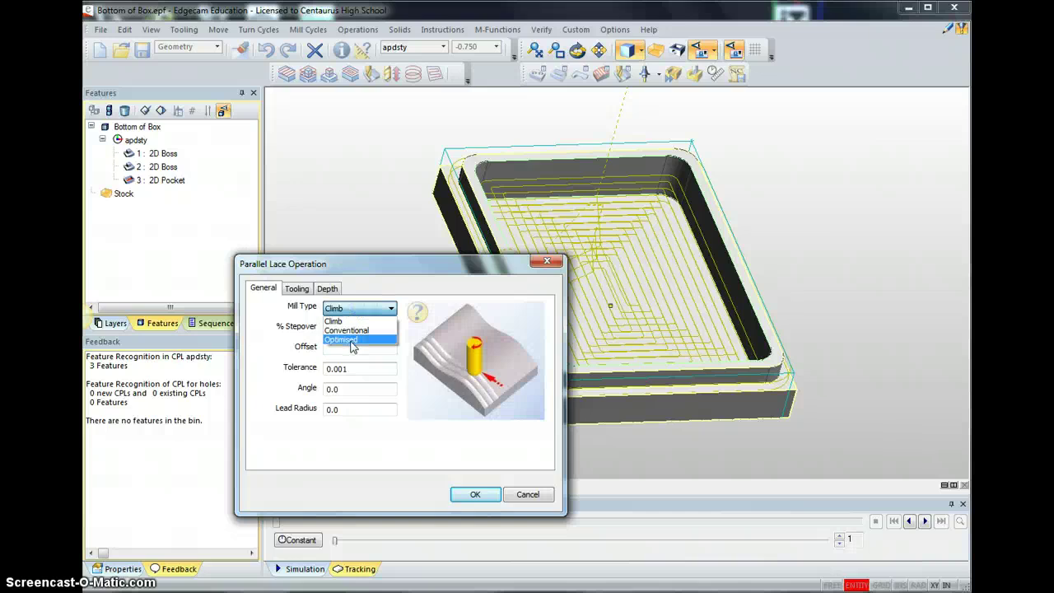
{"action": "left_click", "coordinate": [338, 337]}
{"action": "left_click_drag", "start_coordinate": [337, 328], "coordinate": [323, 329]}
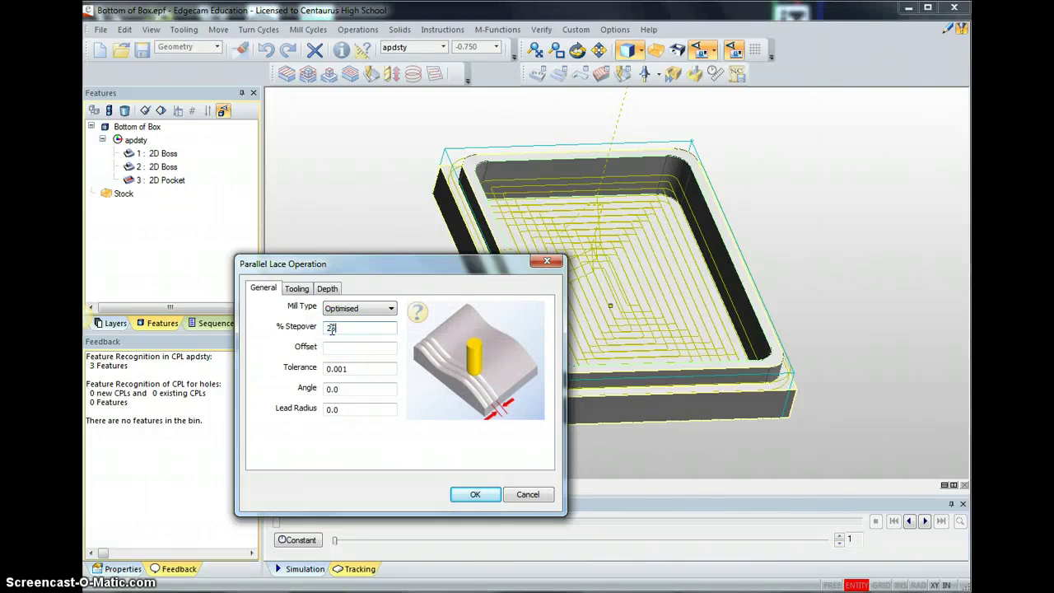
{"action": "type", "text": "25"}
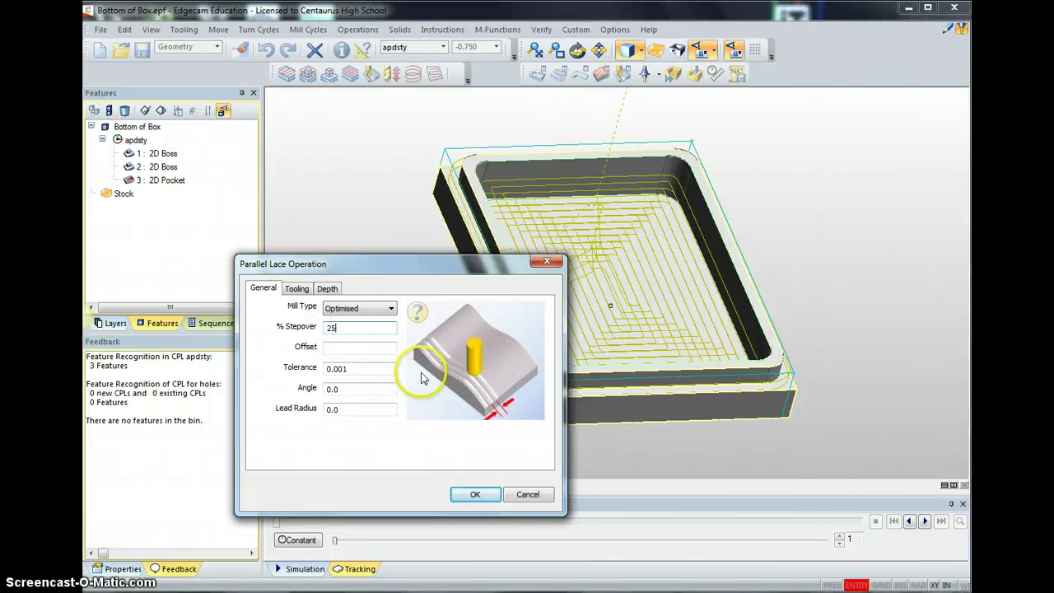
Step: Set the Parallel Lace tool's corner radius to .125 and generate the lace toolpath over the part
{"action": "left_click", "coordinate": [297, 289]}
{"action": "left_click", "coordinate": [331, 308]}
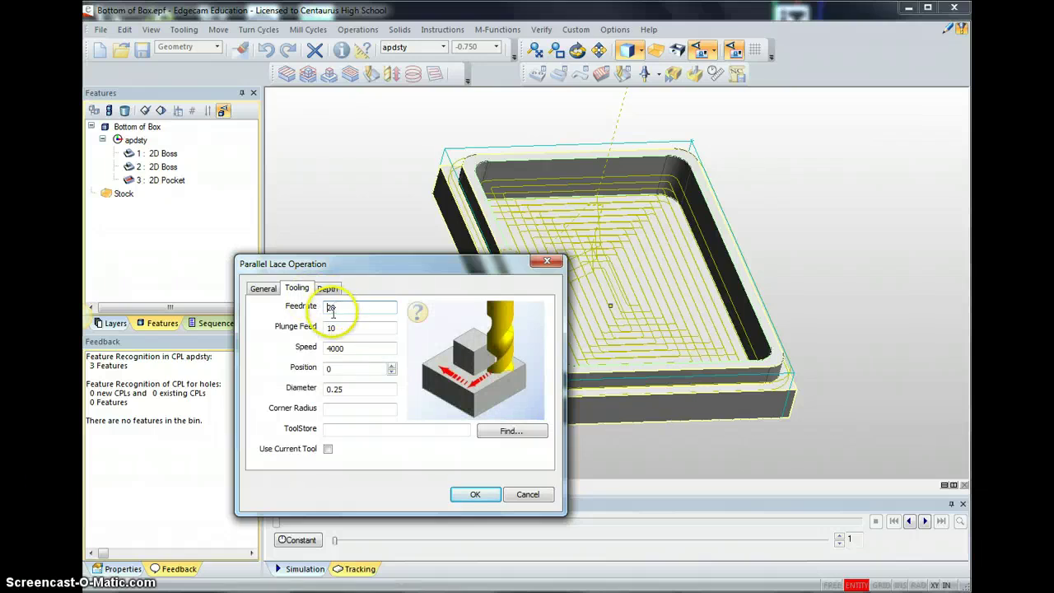
{"action": "left_click", "coordinate": [329, 409]}
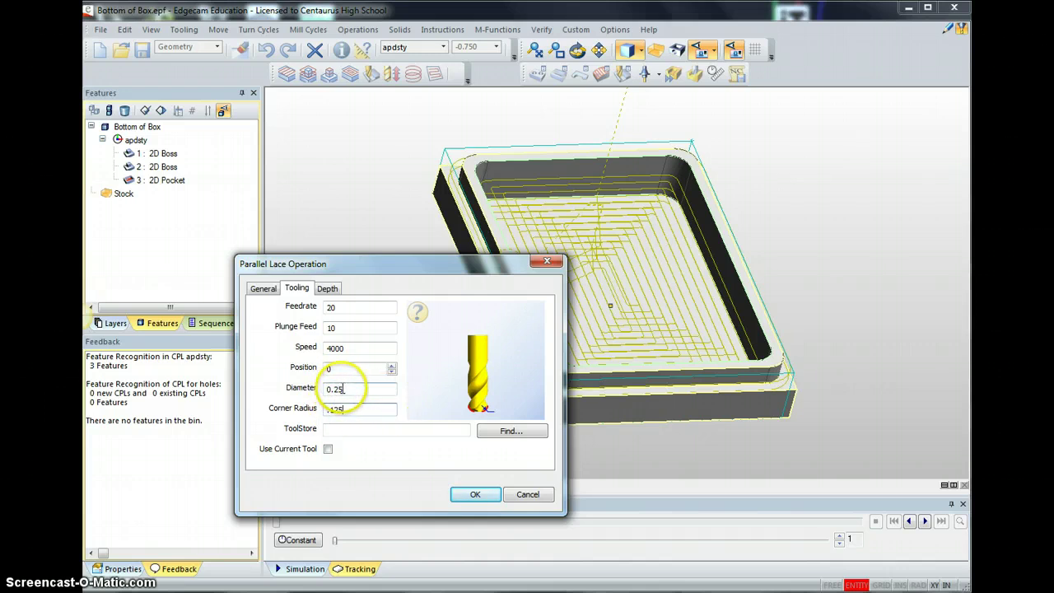
{"action": "left_click", "coordinate": [328, 289]}
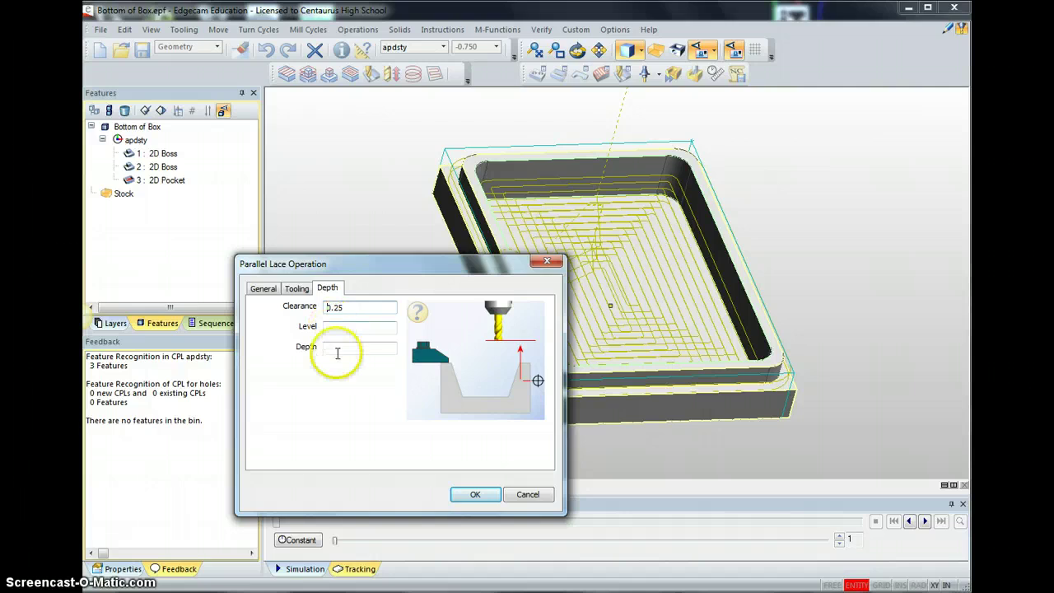
{"action": "left_click", "coordinate": [477, 494]}
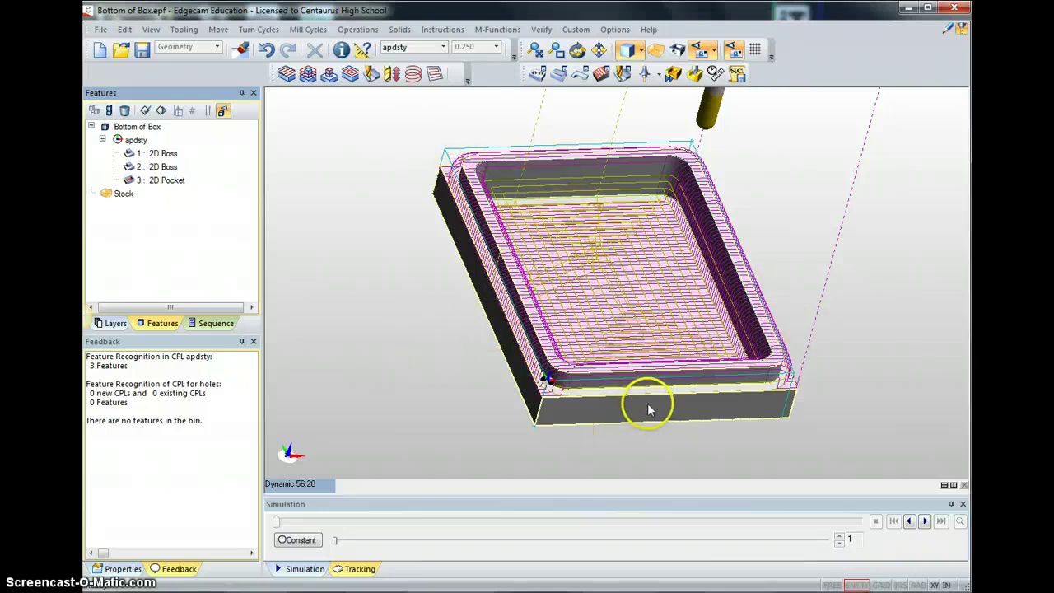
{"action": "left_click", "coordinate": [173, 181]}
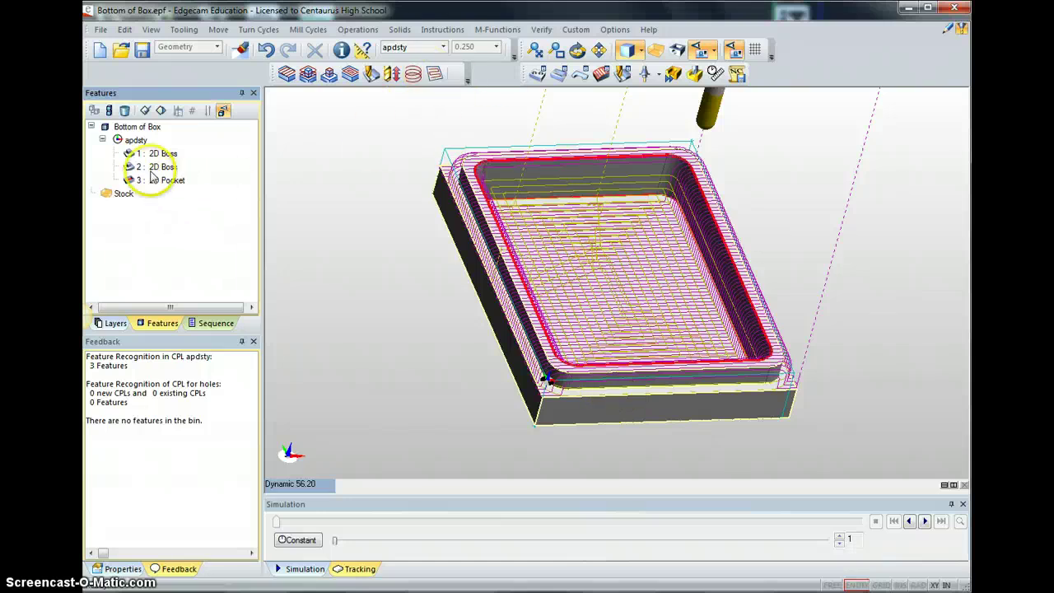
Step: Reopen the Parallel Lace operation for editing, set its angle to 45 and regenerate the toolpath
{"action": "left_click", "coordinate": [209, 324]}
{"action": "double_click", "coordinate": [164, 167]}
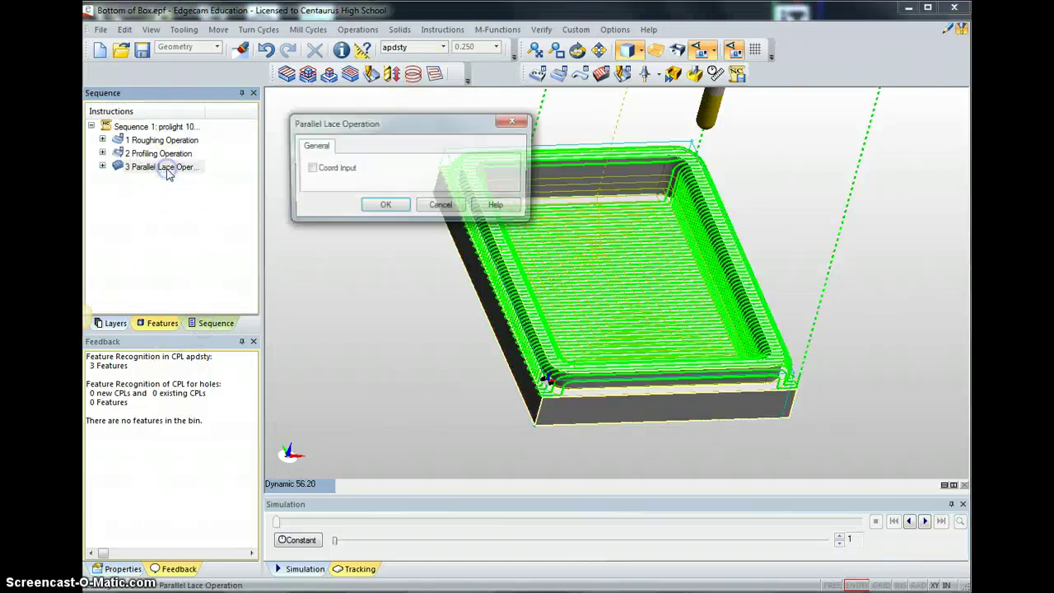
{"action": "left_click", "coordinate": [374, 204]}
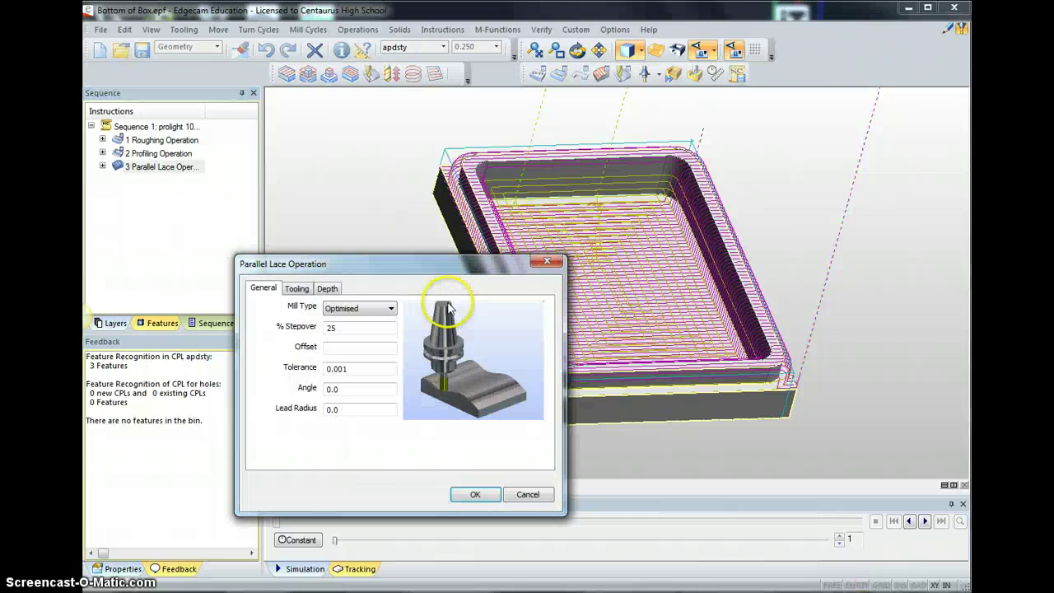
{"action": "left_click", "coordinate": [334, 389]}
{"action": "type", "text": "45"}
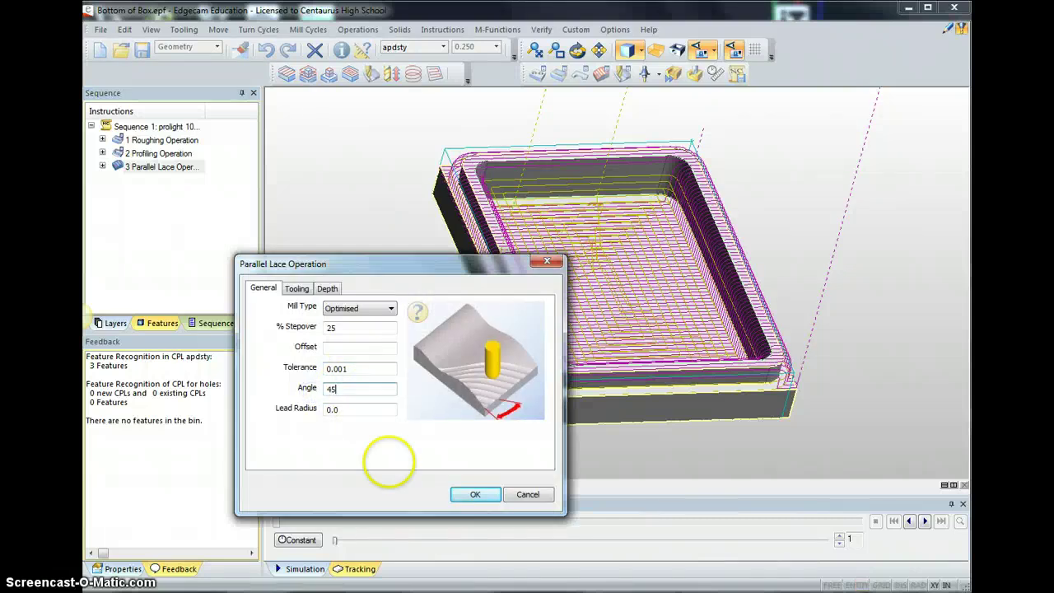
{"action": "left_click", "coordinate": [472, 493]}
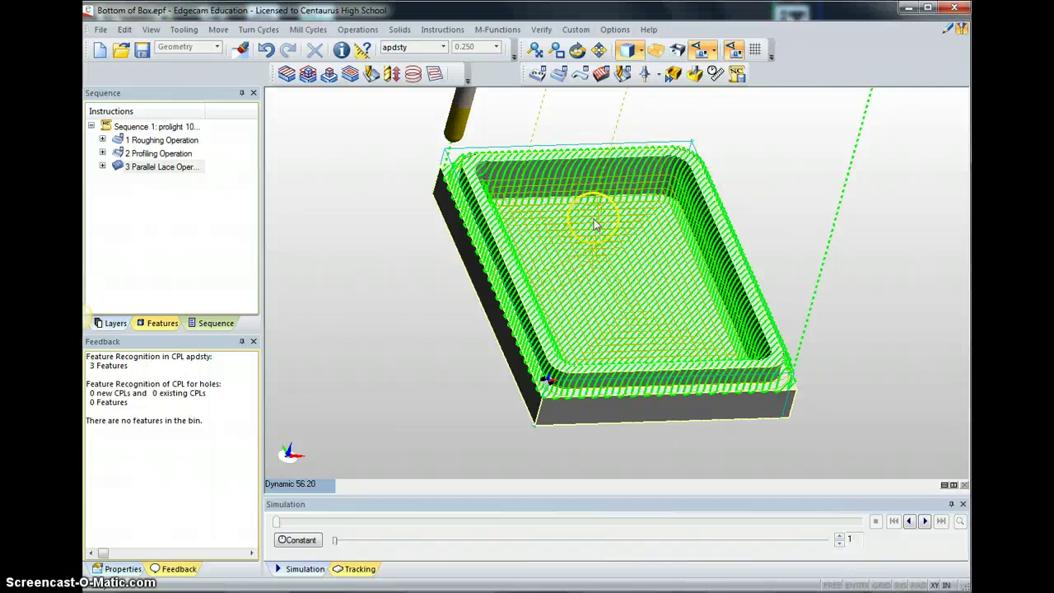
Step: Delete the Parallel Lace operation from the milling sequence
{"action": "left_click", "coordinate": [136, 169]}
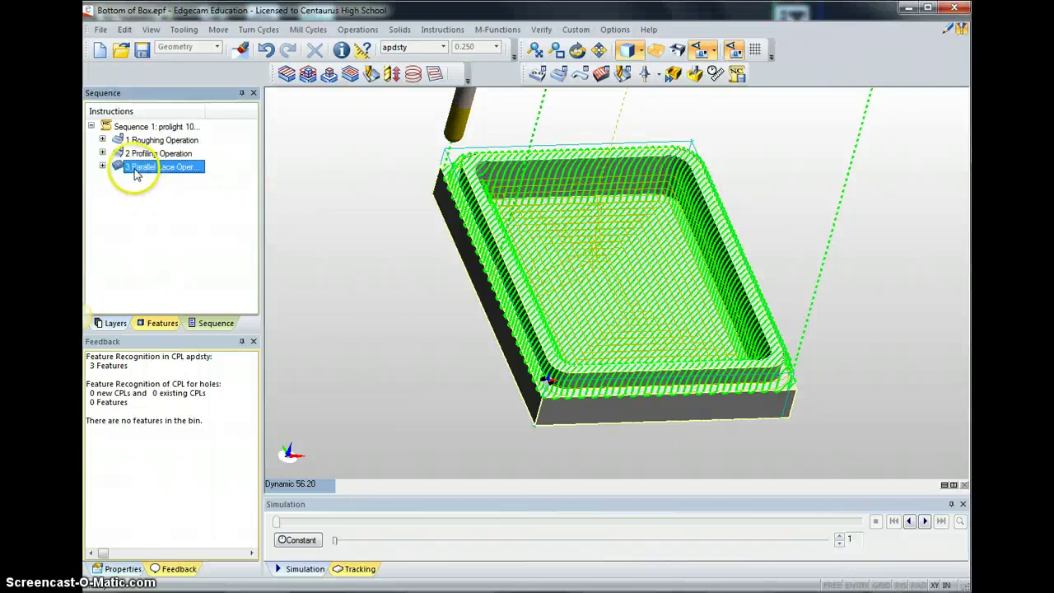
{"action": "right_click", "coordinate": [136, 169]}
{"action": "left_click", "coordinate": [169, 194]}
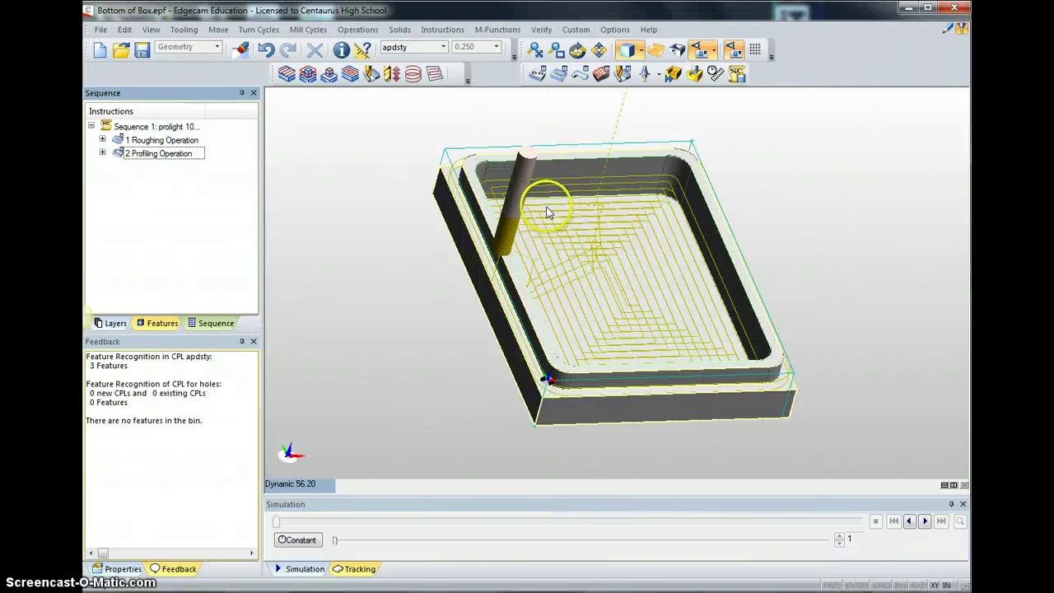
Step: Simulate the machining of the roughing and profiling operations, raising the playback speed slightly
{"action": "left_click", "coordinate": [679, 75]}
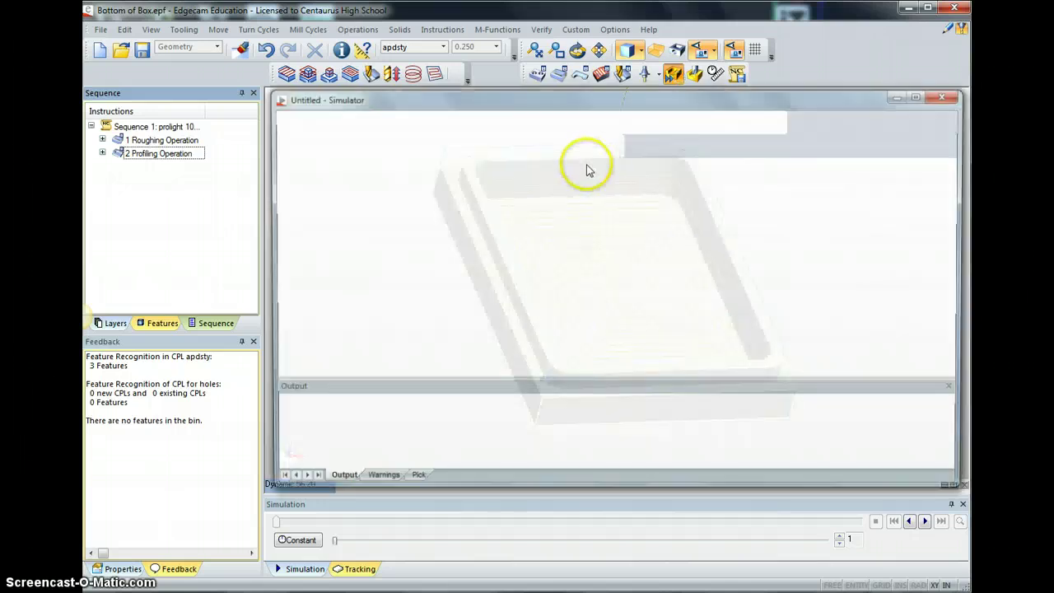
{"action": "left_click", "coordinate": [292, 122]}
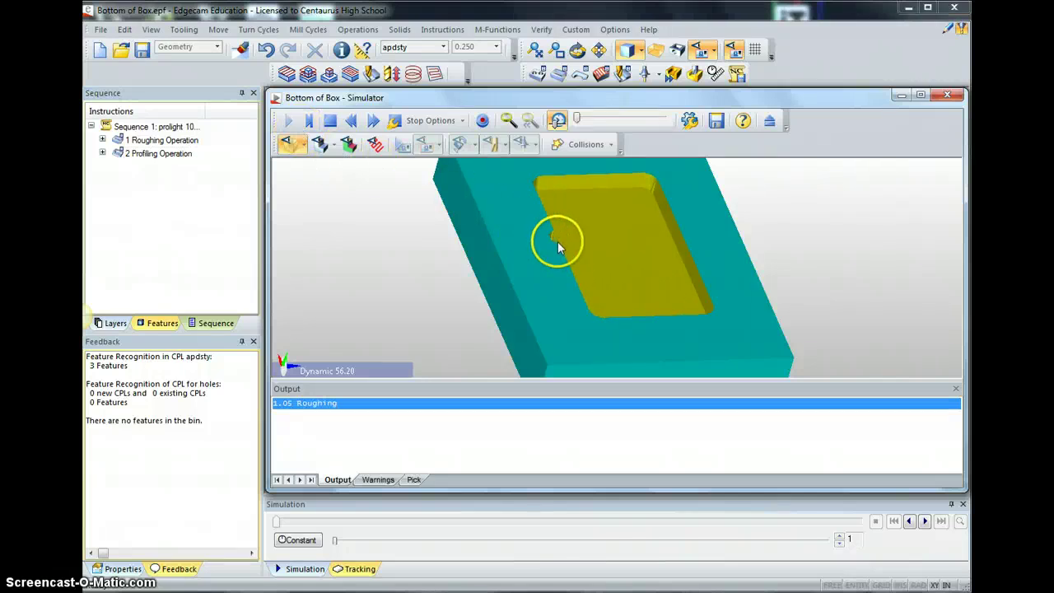
{"action": "left_click", "coordinate": [951, 504]}
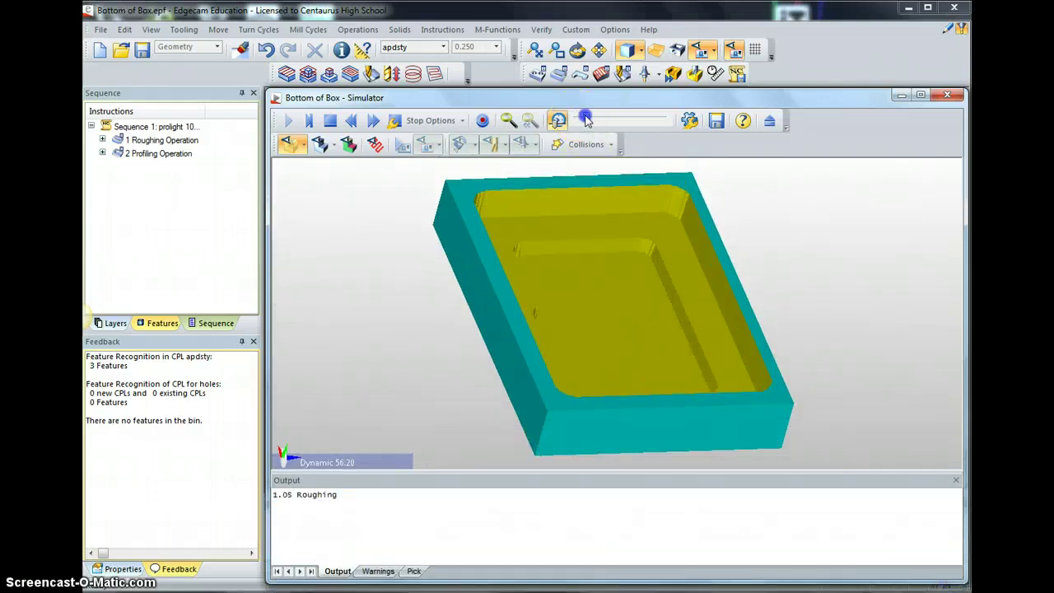
{"action": "left_click_drag", "start_coordinate": [578, 120], "coordinate": [591, 120]}
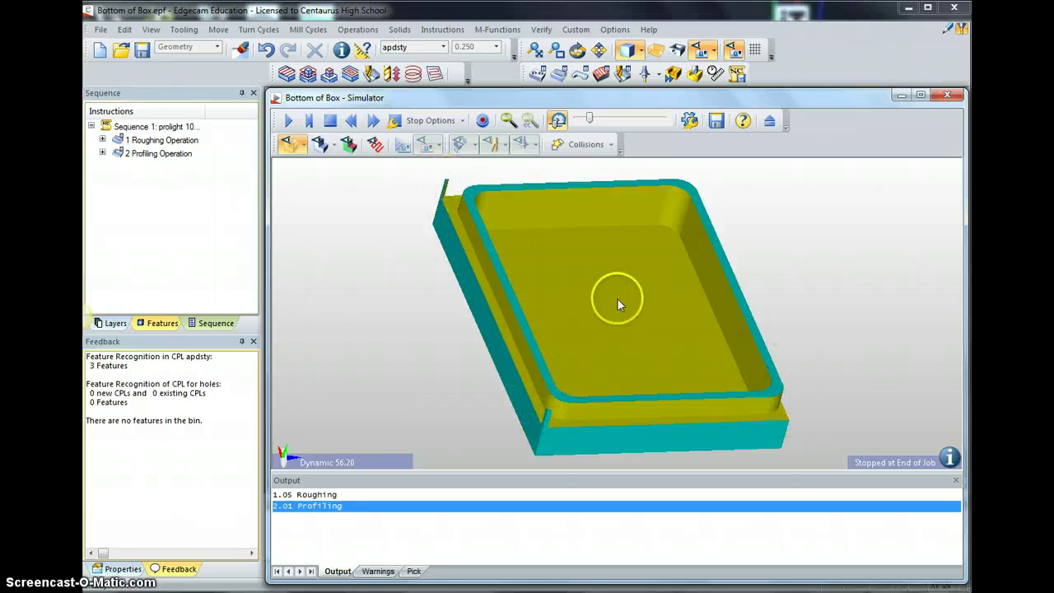
Step: Inspect the simulated part from several angles, then close the simulator
{"action": "left_click_drag", "start_coordinate": [535, 99], "coordinate": [421, 55]}
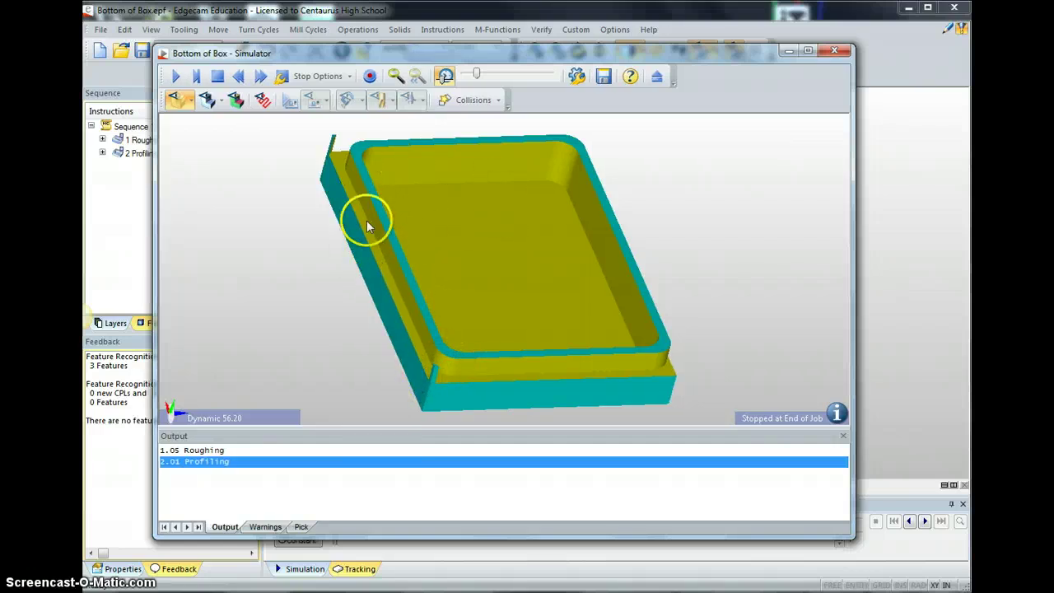
{"action": "left_click_drag", "start_coordinate": [393, 236], "coordinate": [658, 354]}
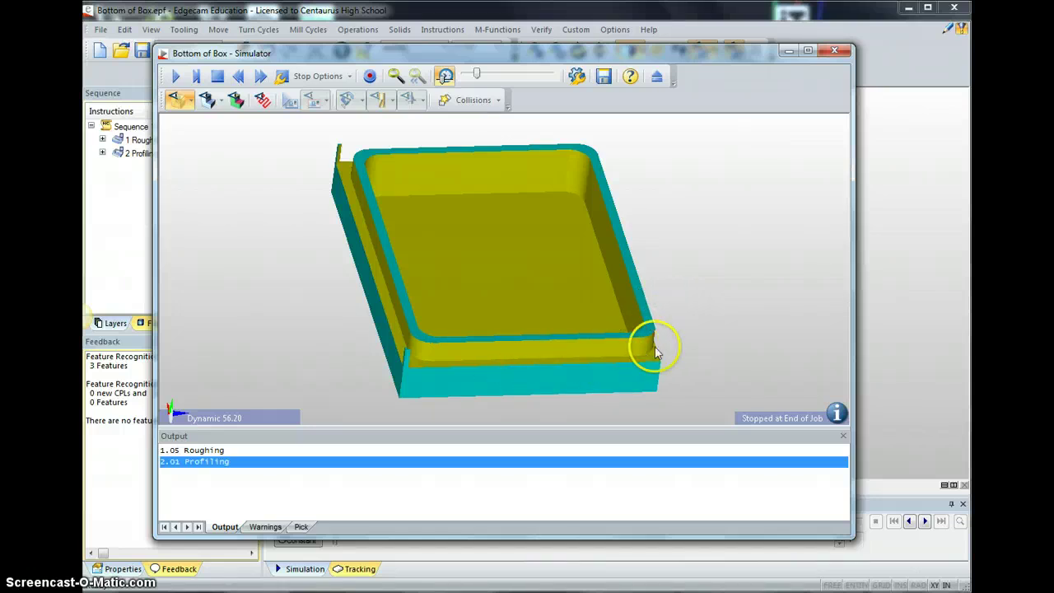
{"action": "left_click_drag", "start_coordinate": [595, 317], "coordinate": [407, 258]}
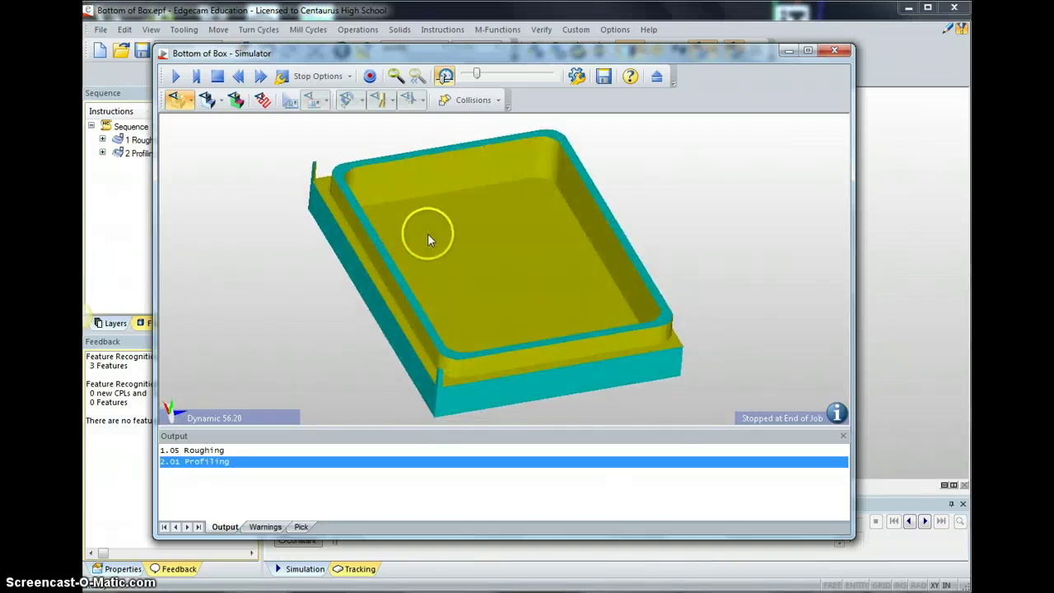
{"action": "left_click_drag", "start_coordinate": [540, 52], "coordinate": [472, 15]}
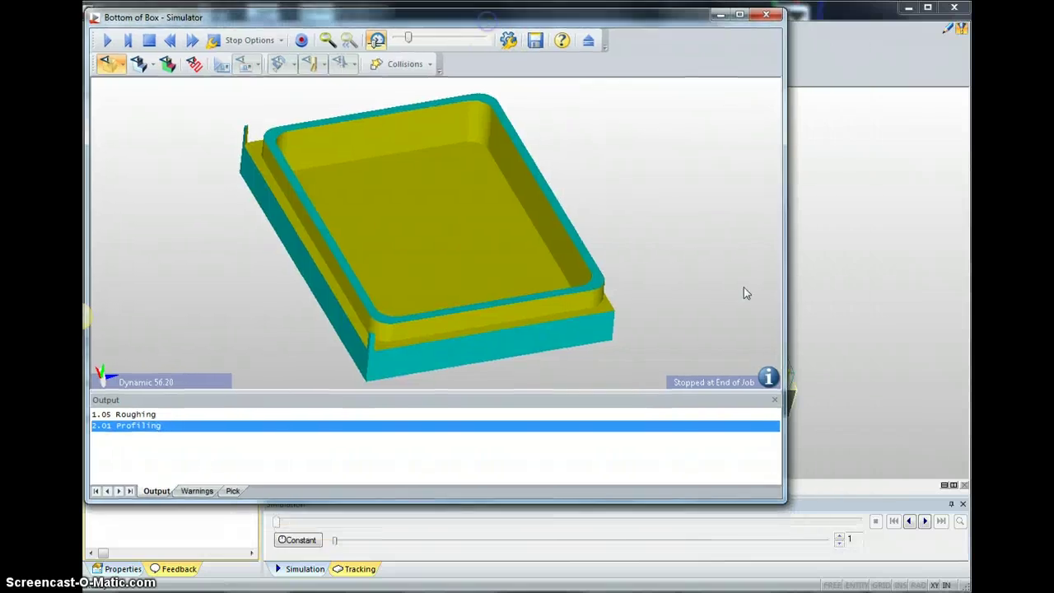
{"action": "left_click_drag", "start_coordinate": [781, 499], "coordinate": [905, 545]}
{"action": "left_click_drag", "start_coordinate": [662, 26], "coordinate": [698, 52]}
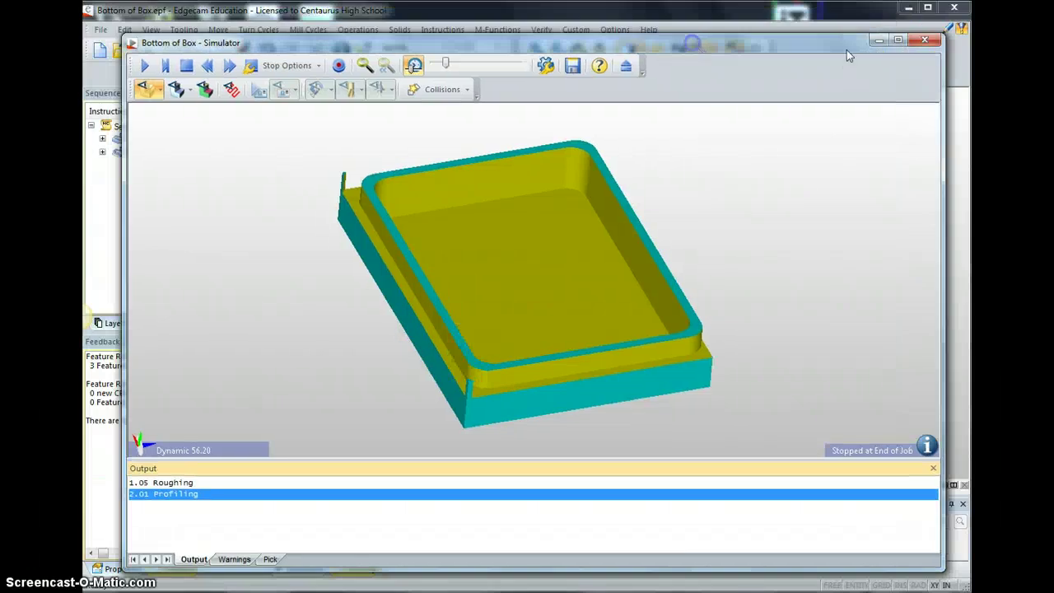
{"action": "left_click", "coordinate": [927, 43]}
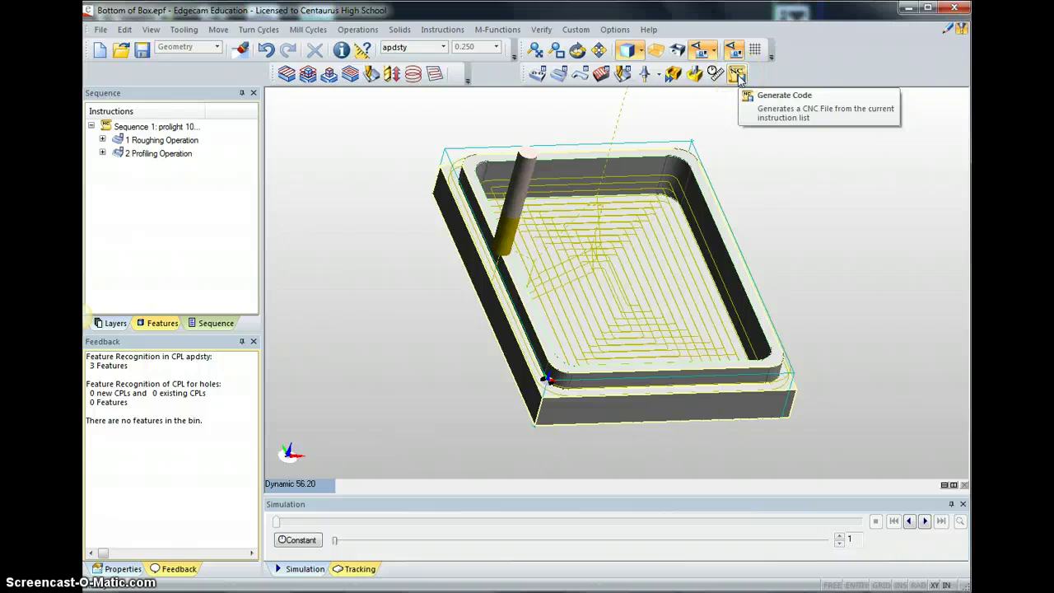
Step: Generate the Bottom of Box CNC code with operation names, leaving the program ID blank and entering the programmer's name
{"action": "left_click", "coordinate": [737, 74]}
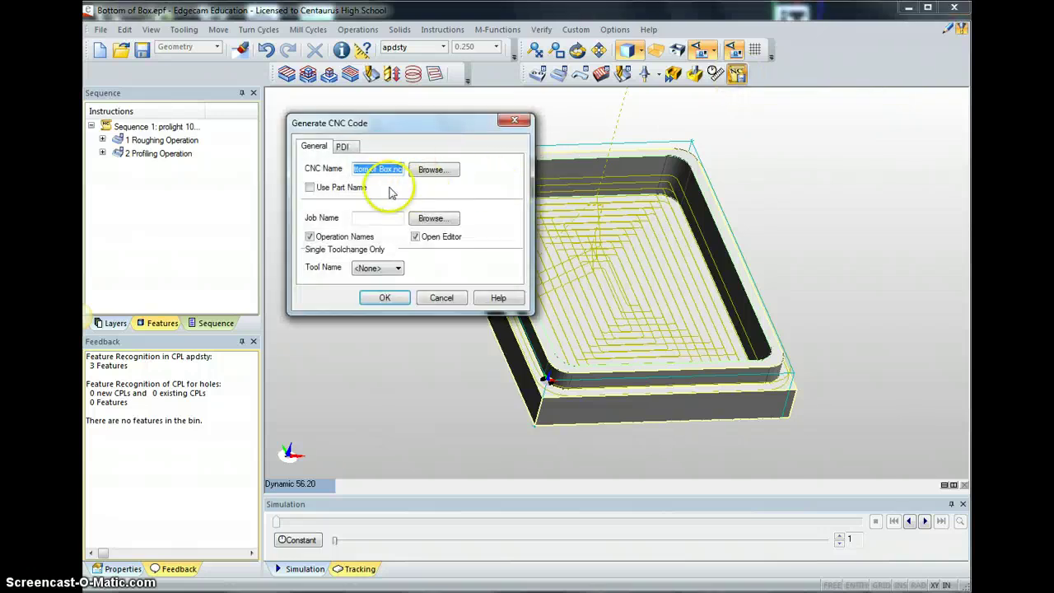
{"action": "left_click", "coordinate": [382, 298]}
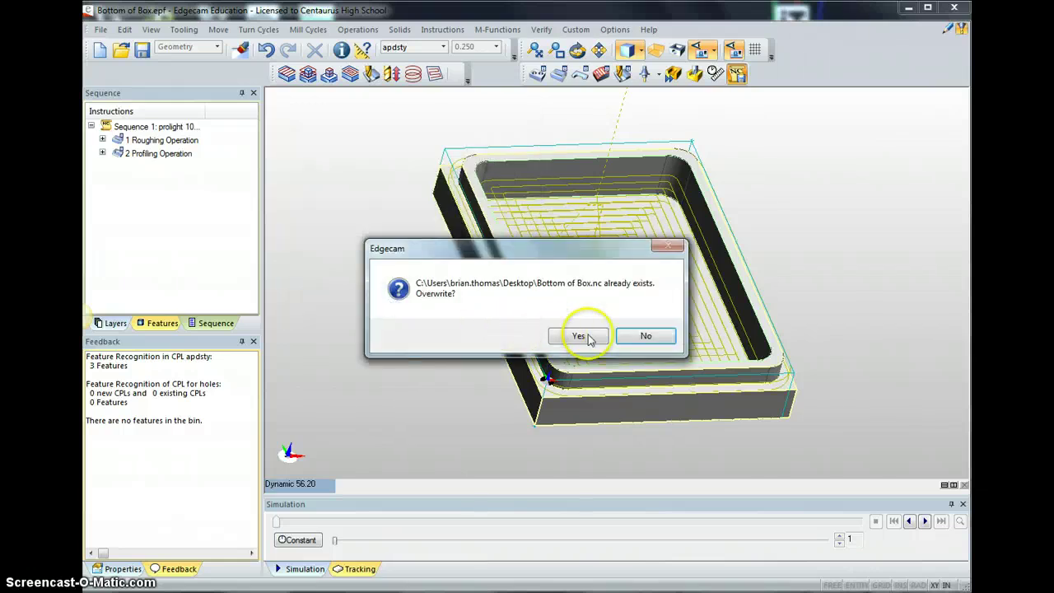
{"action": "left_click", "coordinate": [645, 335]}
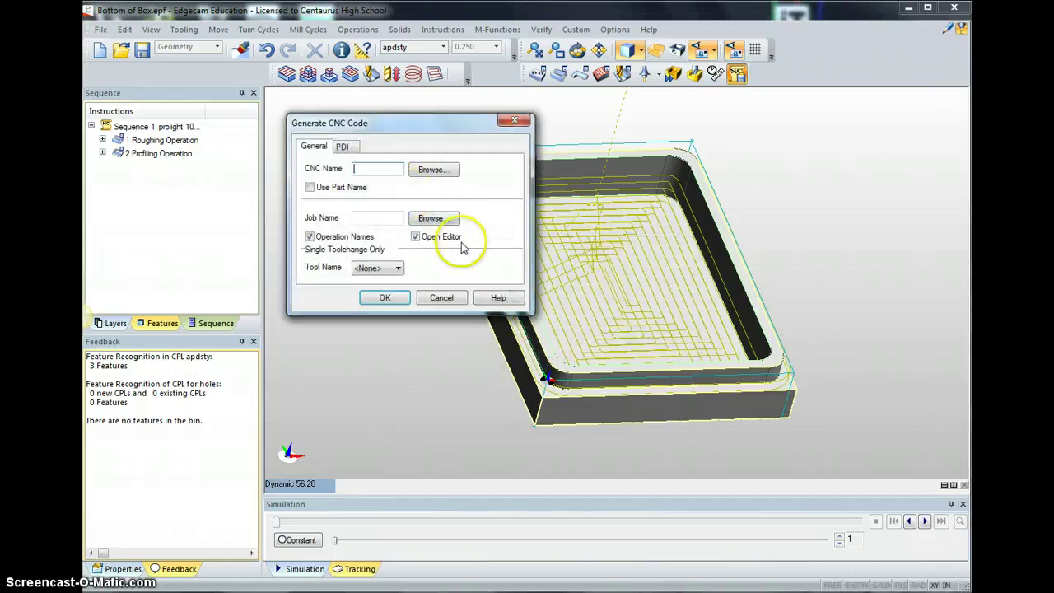
{"action": "left_click", "coordinate": [384, 298]}
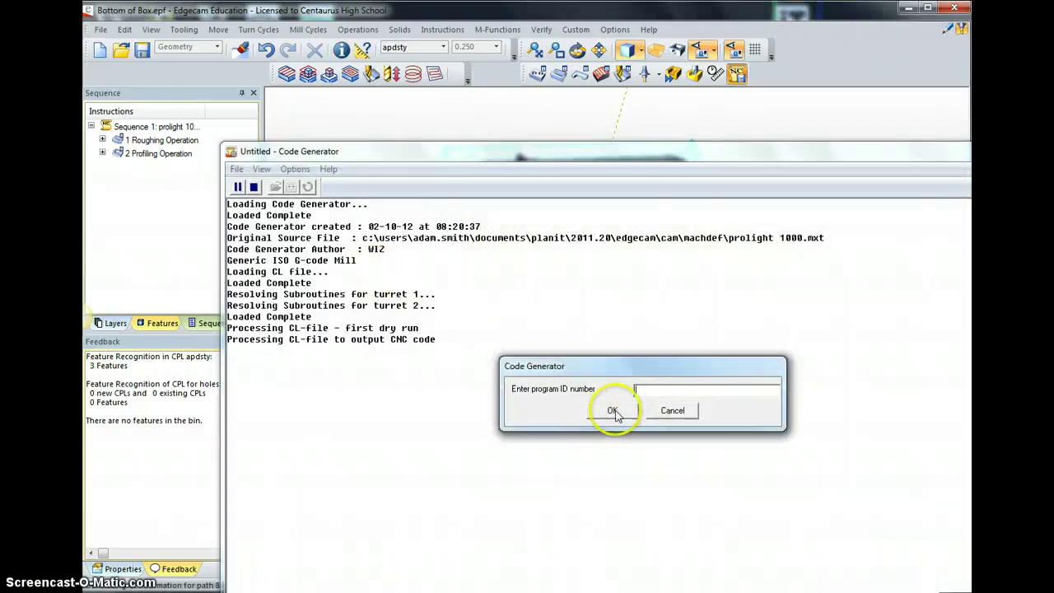
{"action": "left_click", "coordinate": [613, 412]}
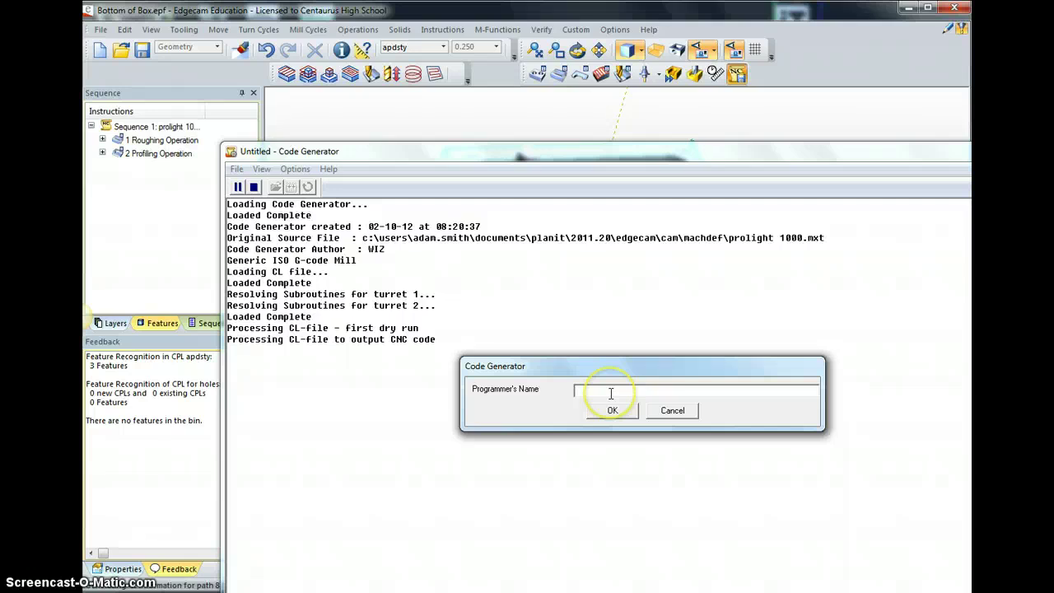
{"action": "type", "text": "Mr"}
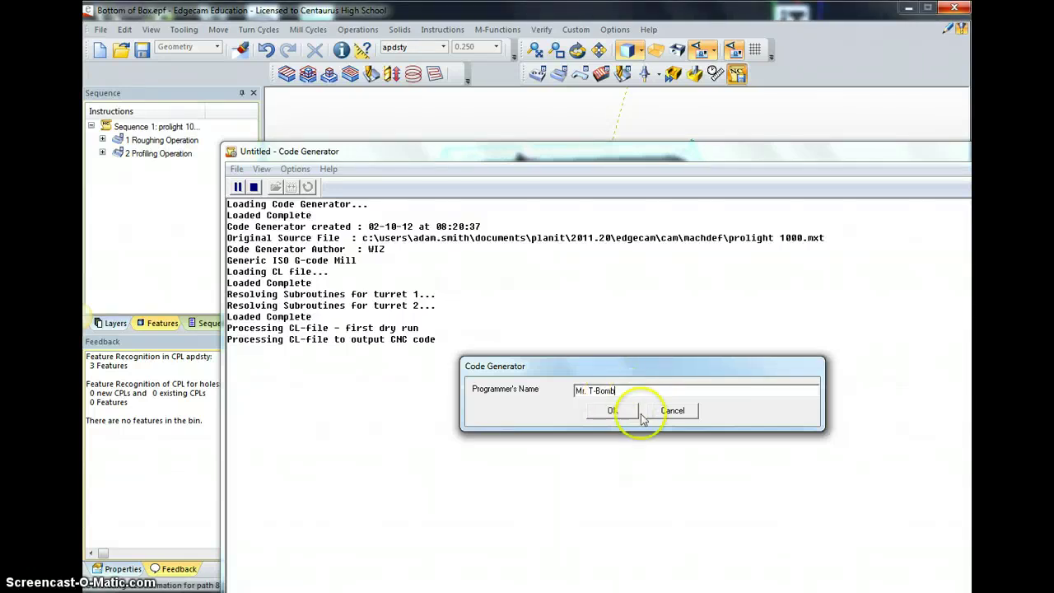
{"action": "left_click", "coordinate": [615, 411]}
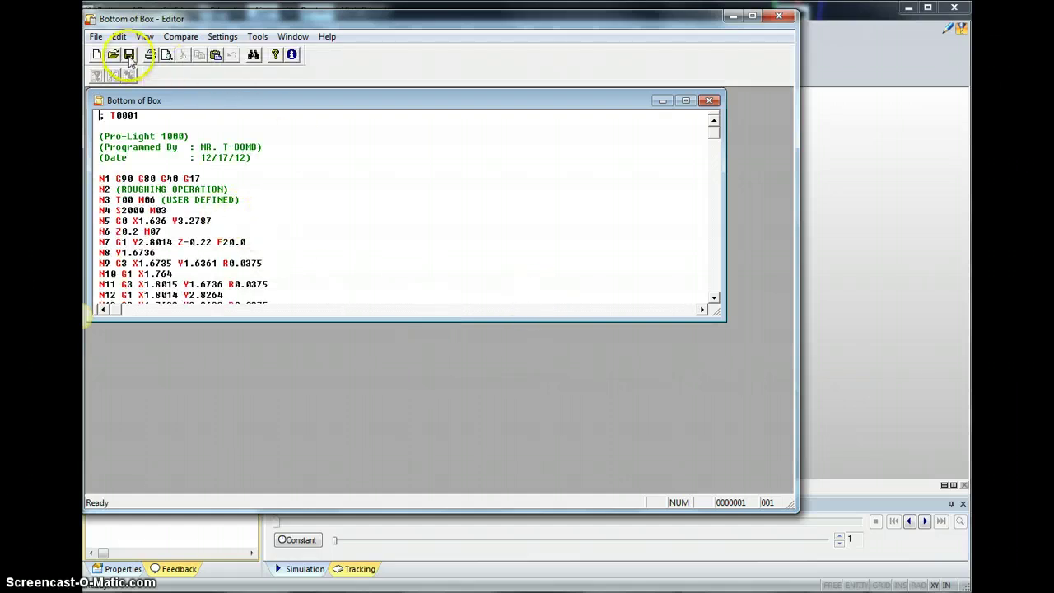
Step: Review the tool-change line N3 and the spindle speed on line N4 of the generated code
{"action": "left_click", "coordinate": [243, 199]}
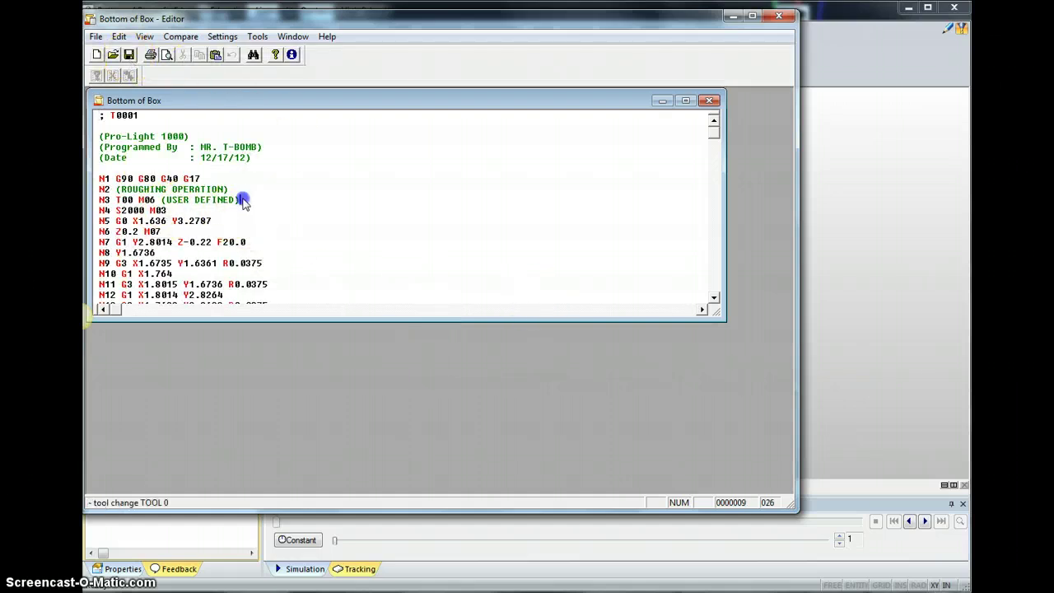
{"action": "left_click_drag", "start_coordinate": [244, 201], "coordinate": [177, 203]}
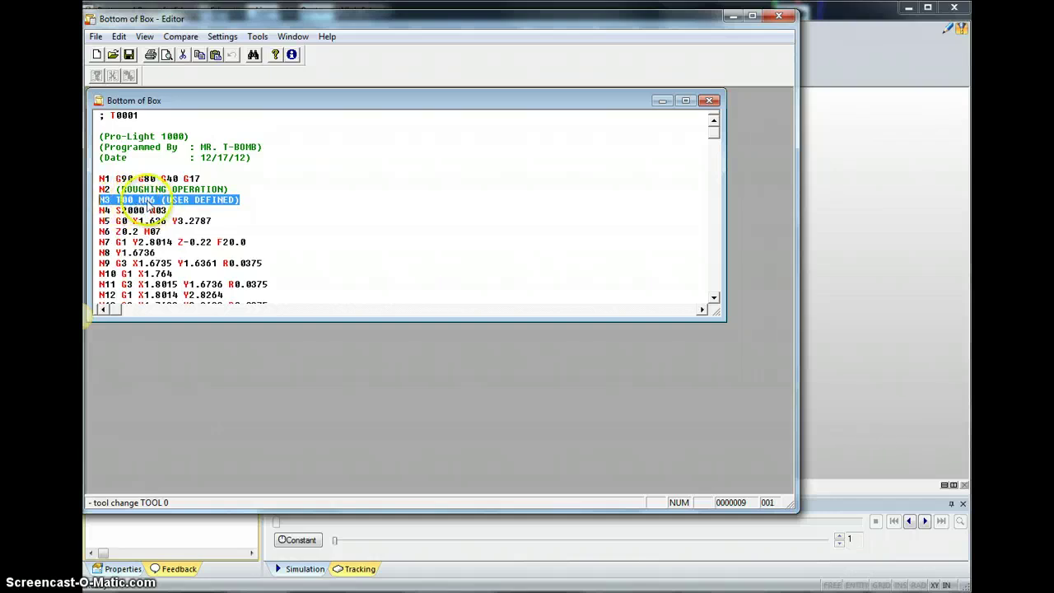
{"action": "left_click", "coordinate": [122, 211]}
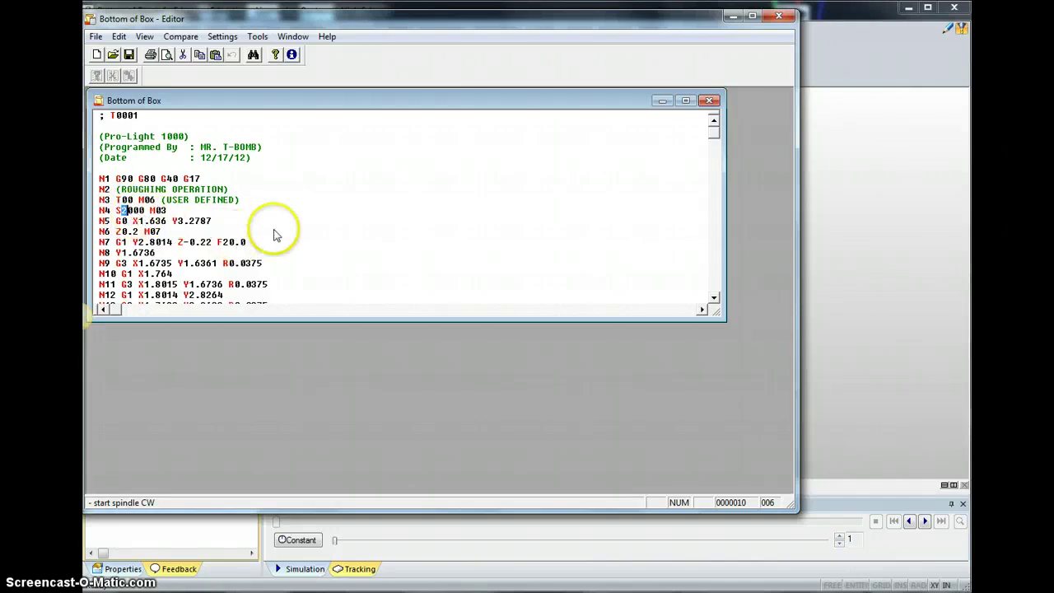
Step: Append X2Y2Z2 to the M05 line N457 near the end of the program and save the CNC file
{"action": "left_click_drag", "start_coordinate": [714, 134], "coordinate": [715, 295]}
{"action": "left_click", "coordinate": [173, 256]}
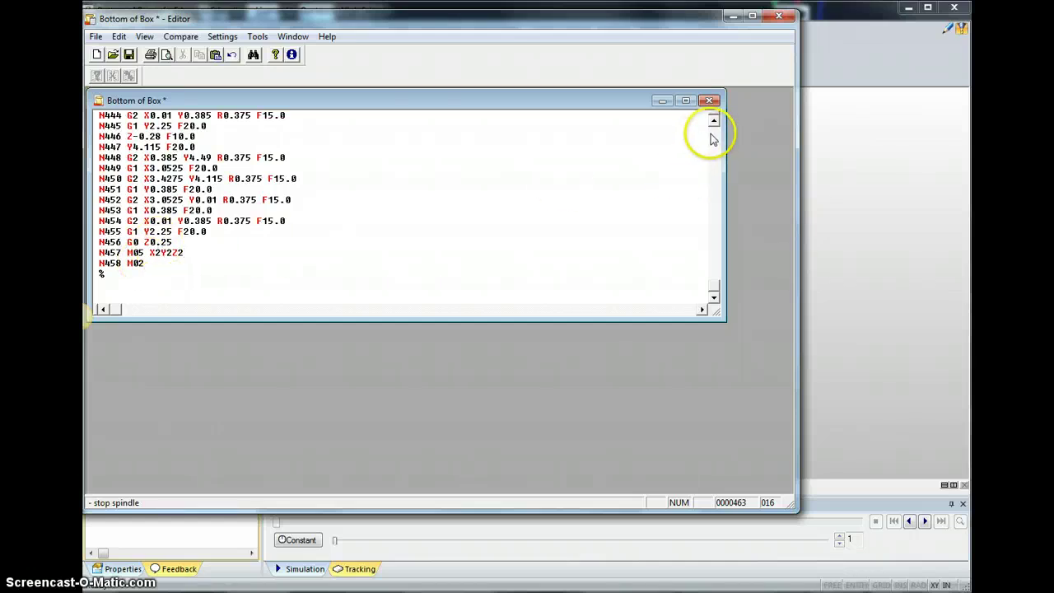
{"action": "left_click_drag", "start_coordinate": [713, 289], "coordinate": [713, 119]}
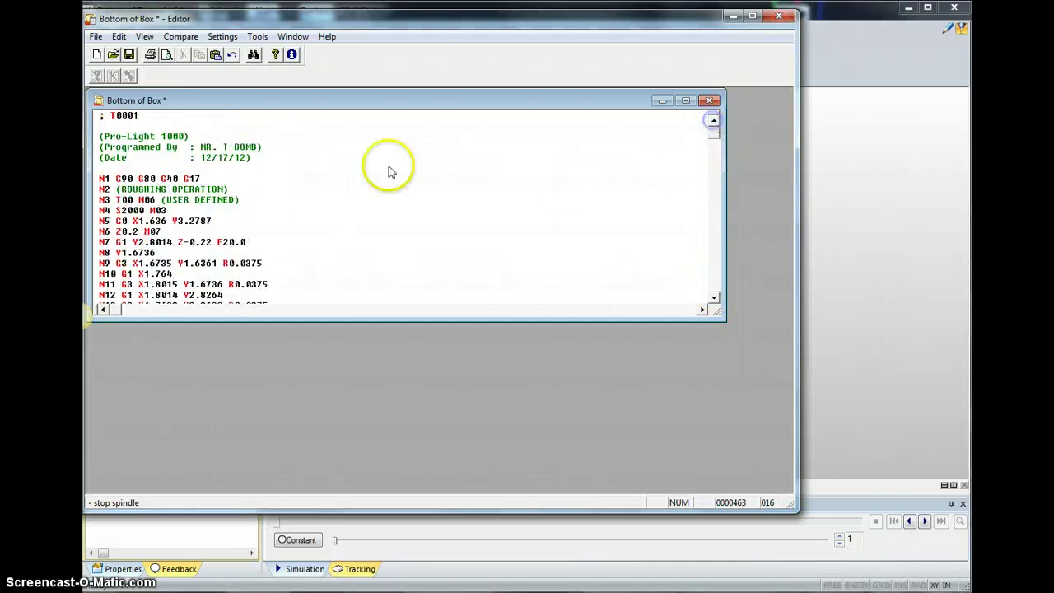
{"action": "left_click_drag", "start_coordinate": [247, 201], "coordinate": [102, 202]}
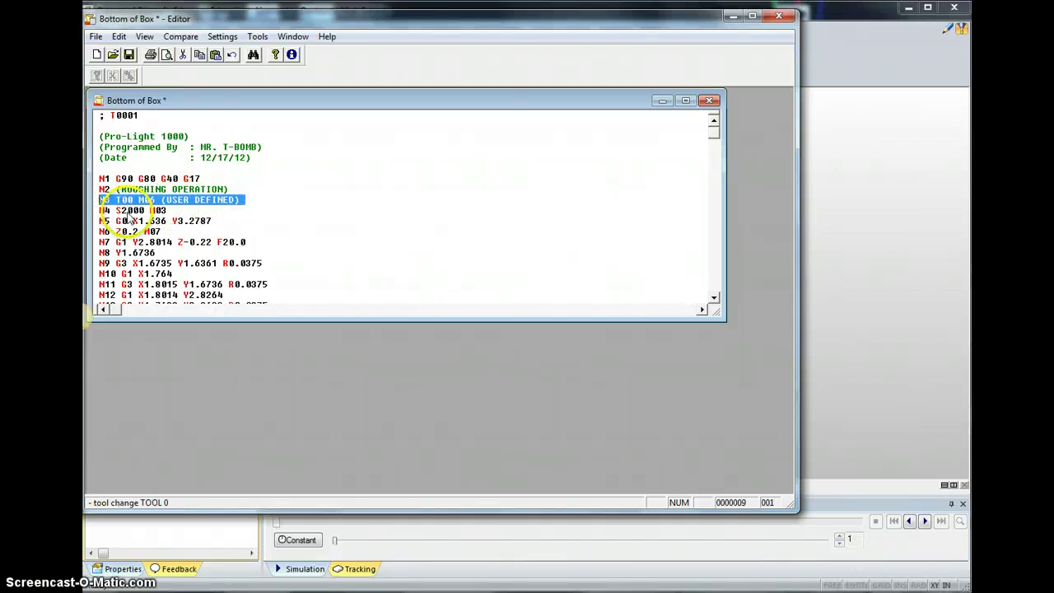
{"action": "left_click", "coordinate": [129, 55]}
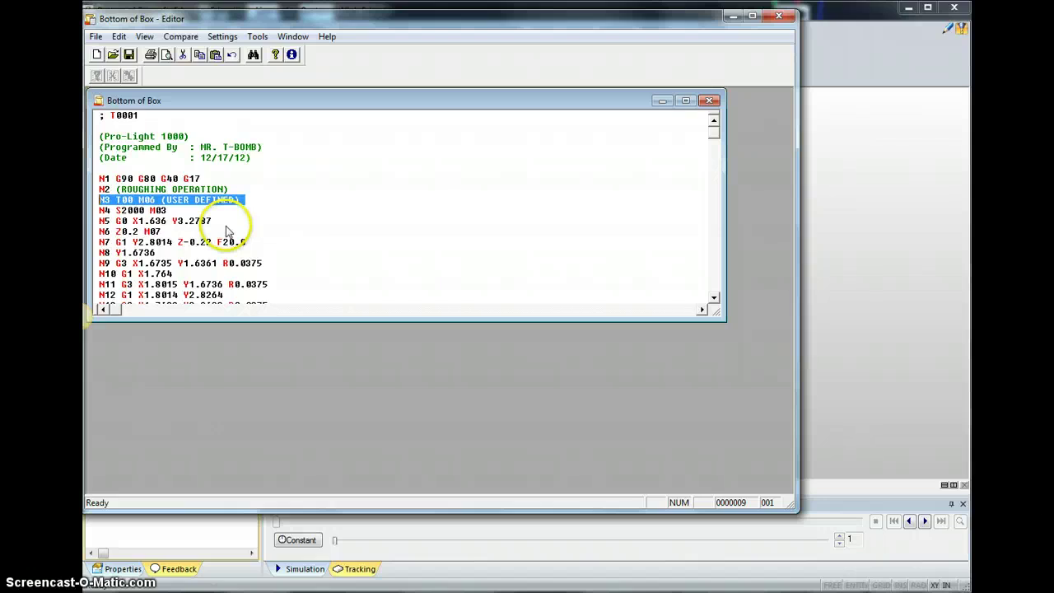
Step: Highlight the G17 code on line N1 and place the text cursor after it
{"action": "left_click", "coordinate": [198, 179]}
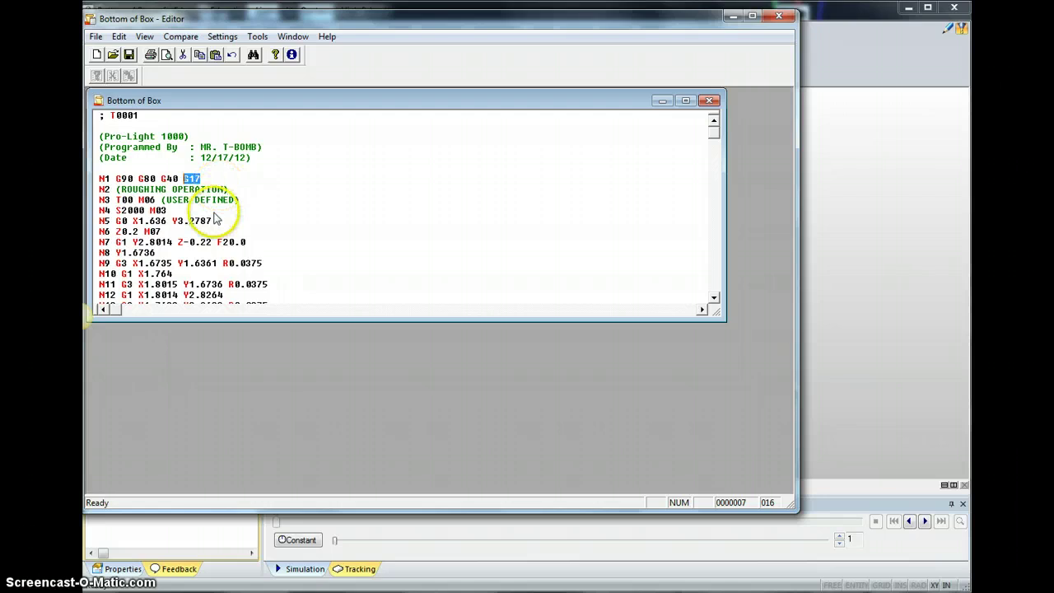
{"action": "left_click", "coordinate": [209, 179]}
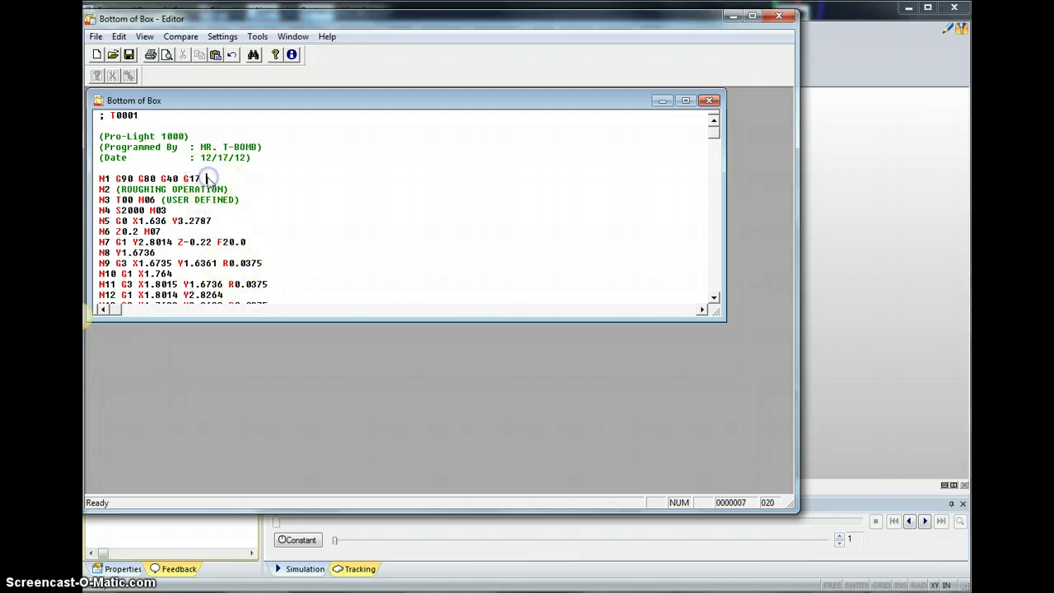